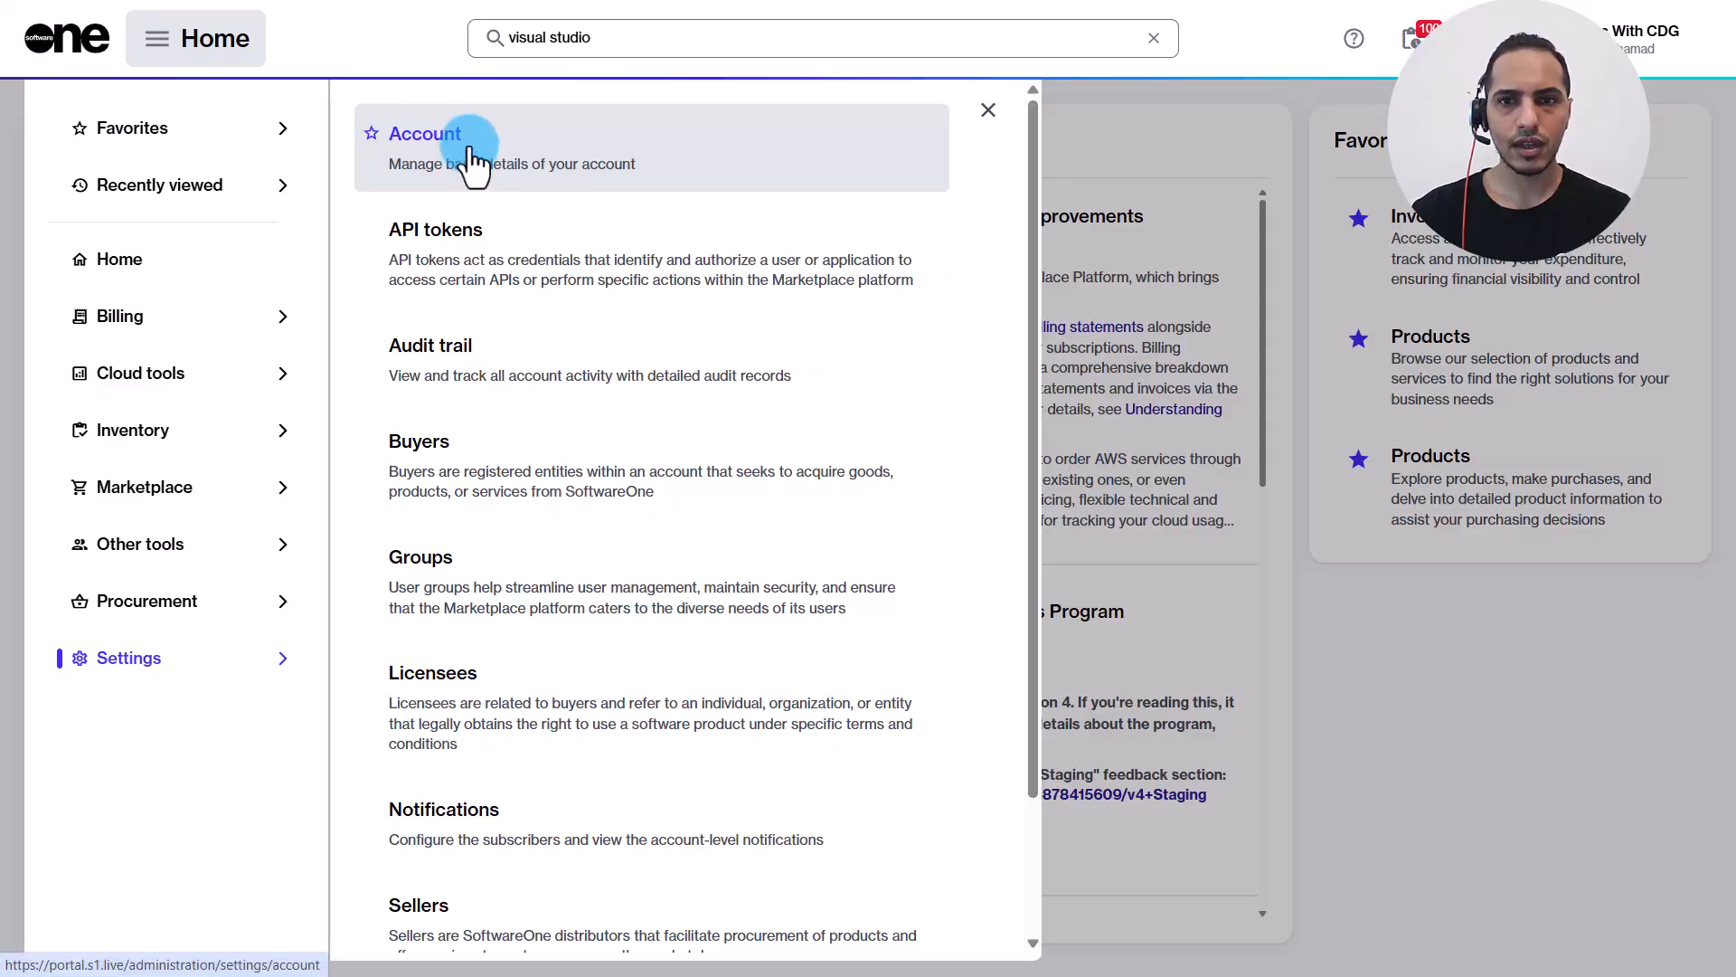
# Step: Open the account settings and review the account's general information and its modules
pyautogui.click(496, 166)
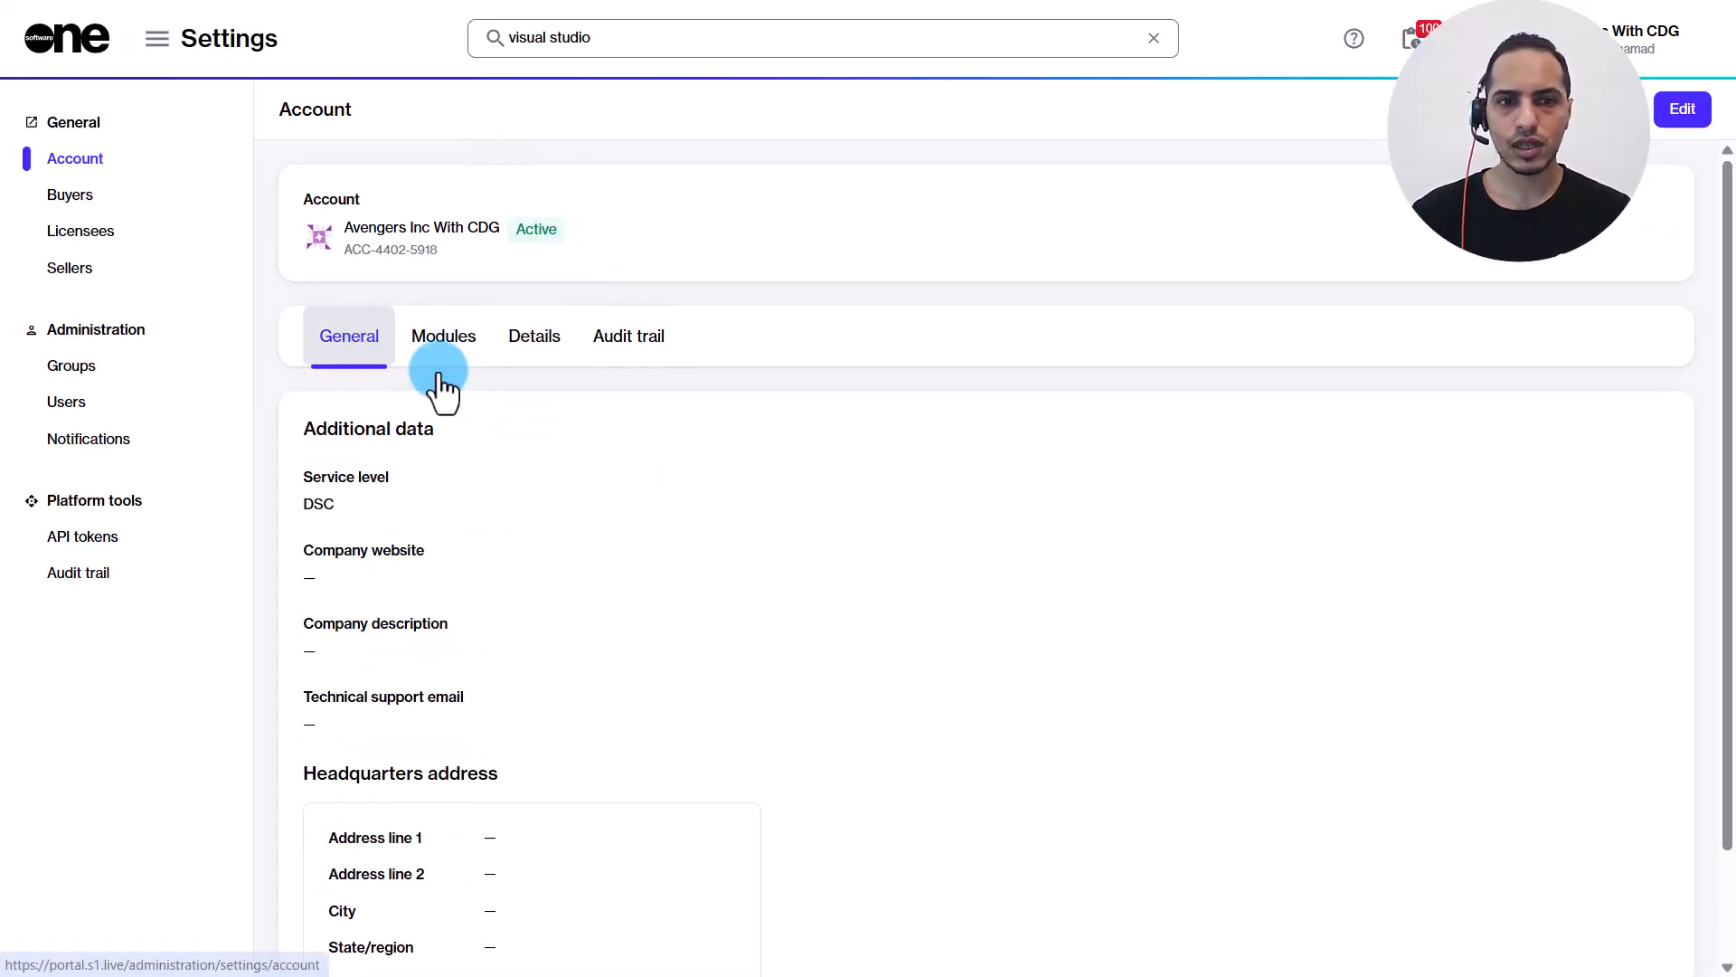
pyautogui.scroll(-2, 434, 416)
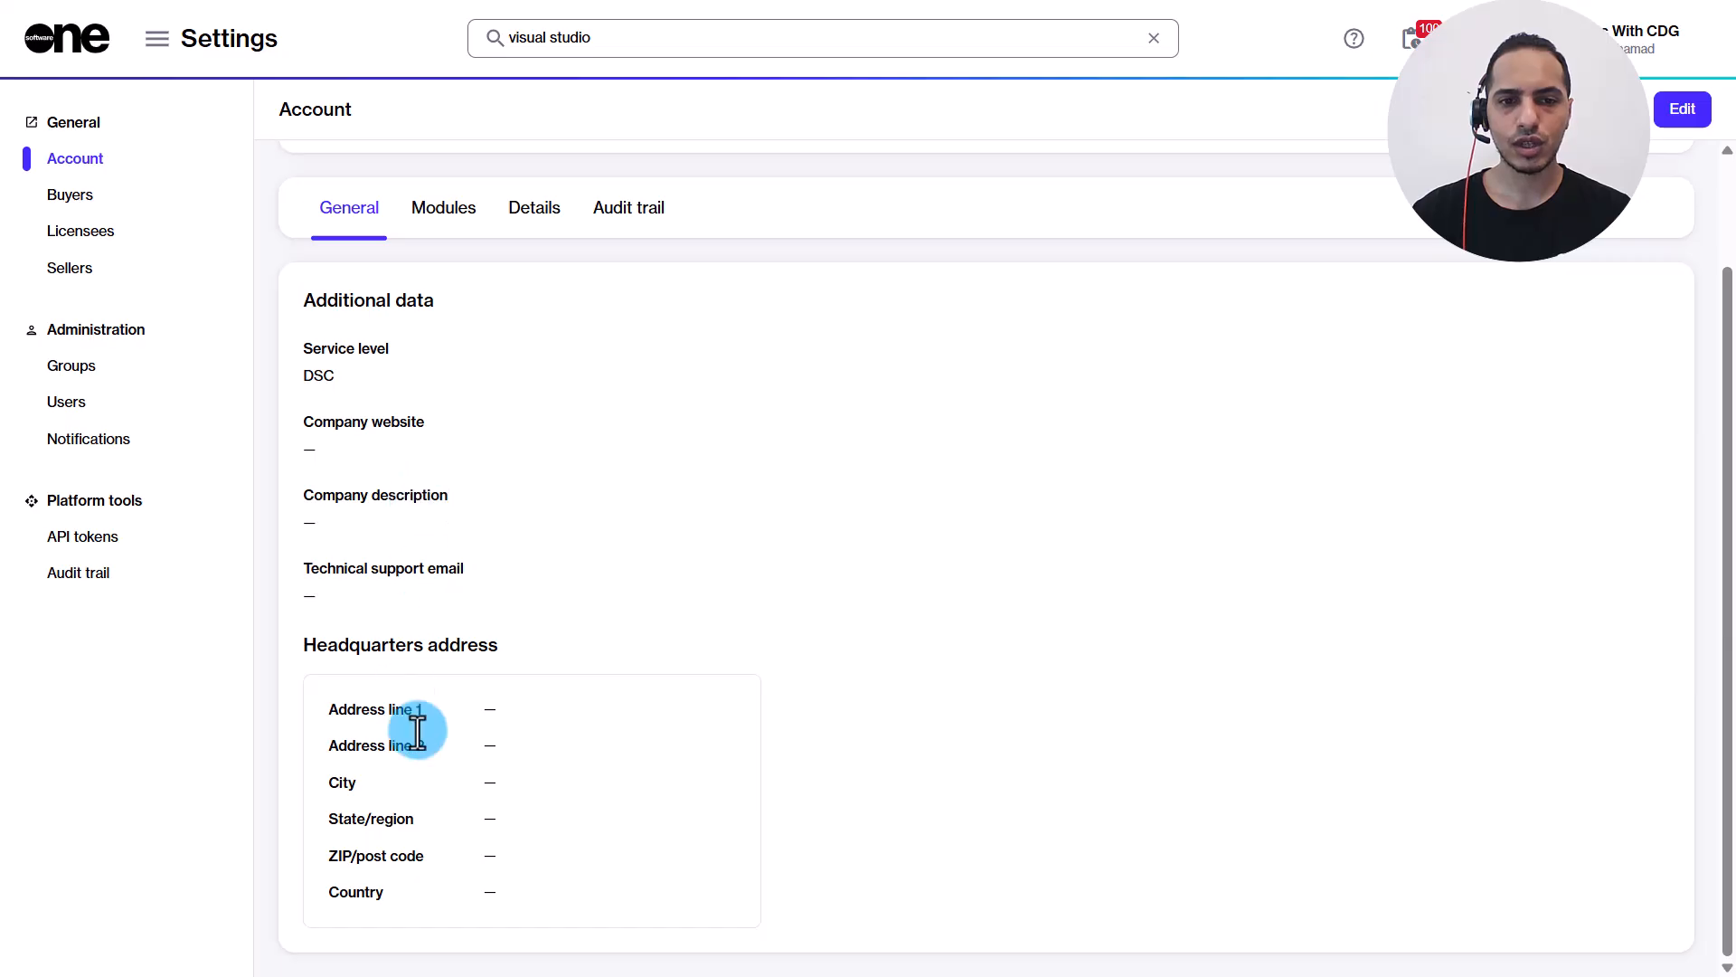
pyautogui.click(439, 215)
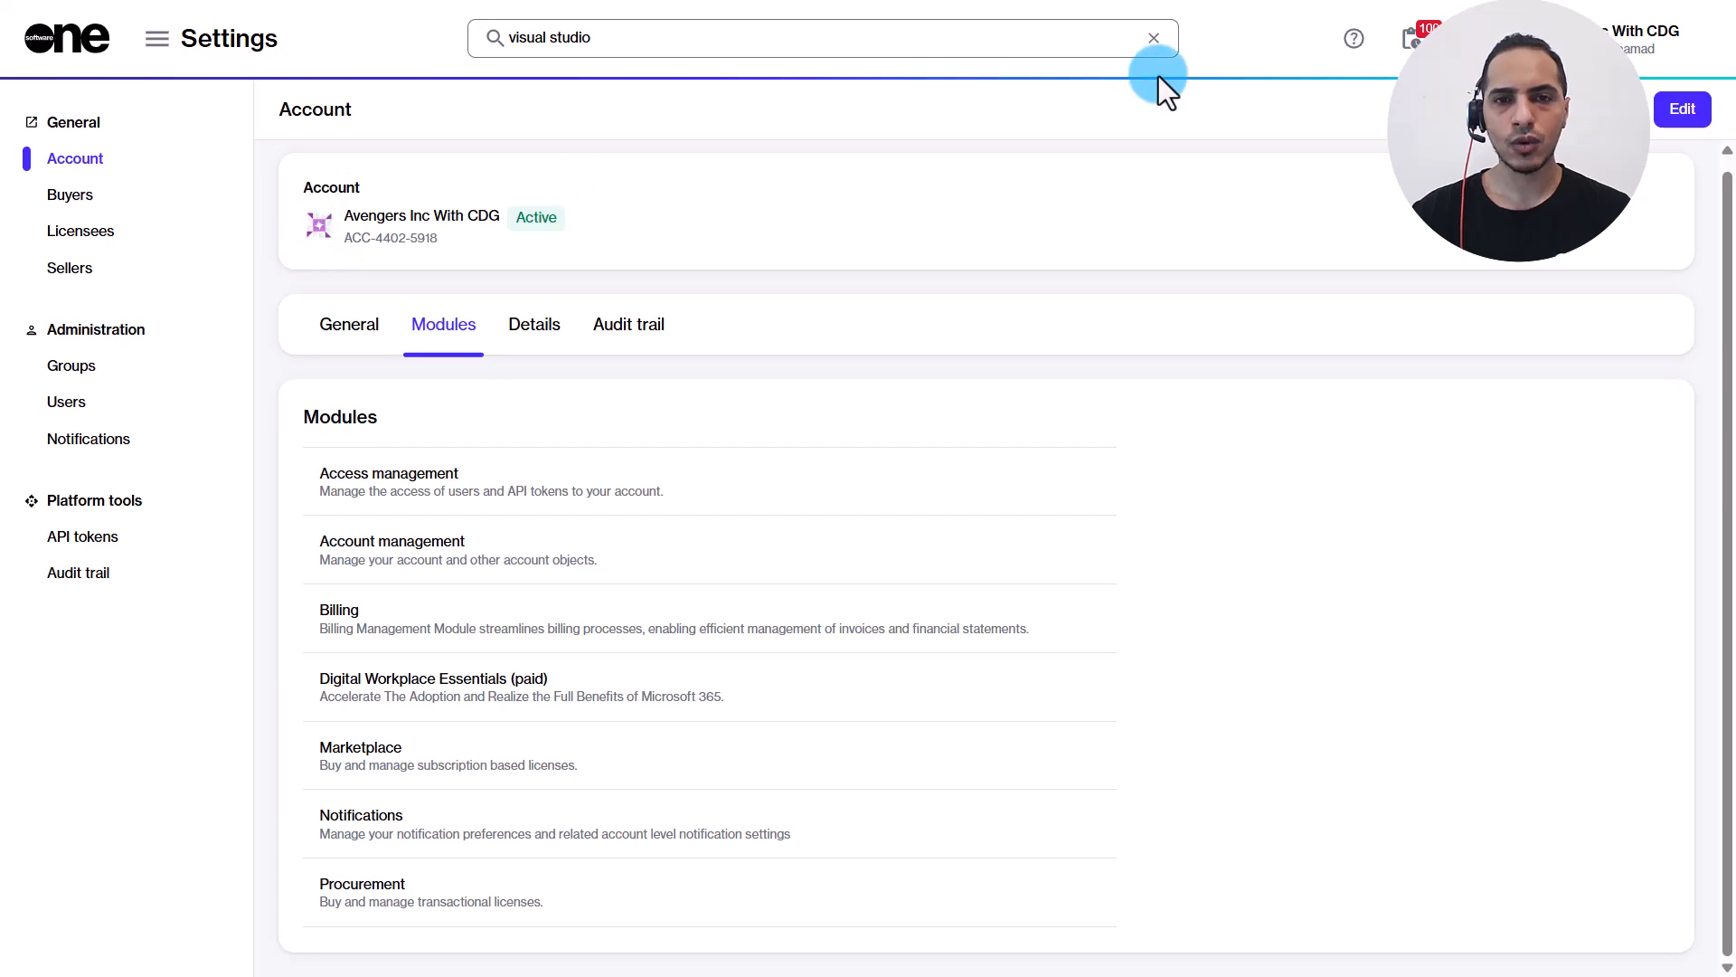
# Step: Open the account for editing and review the client name, additional data and headquarters address sections
pyautogui.click(1675, 115)
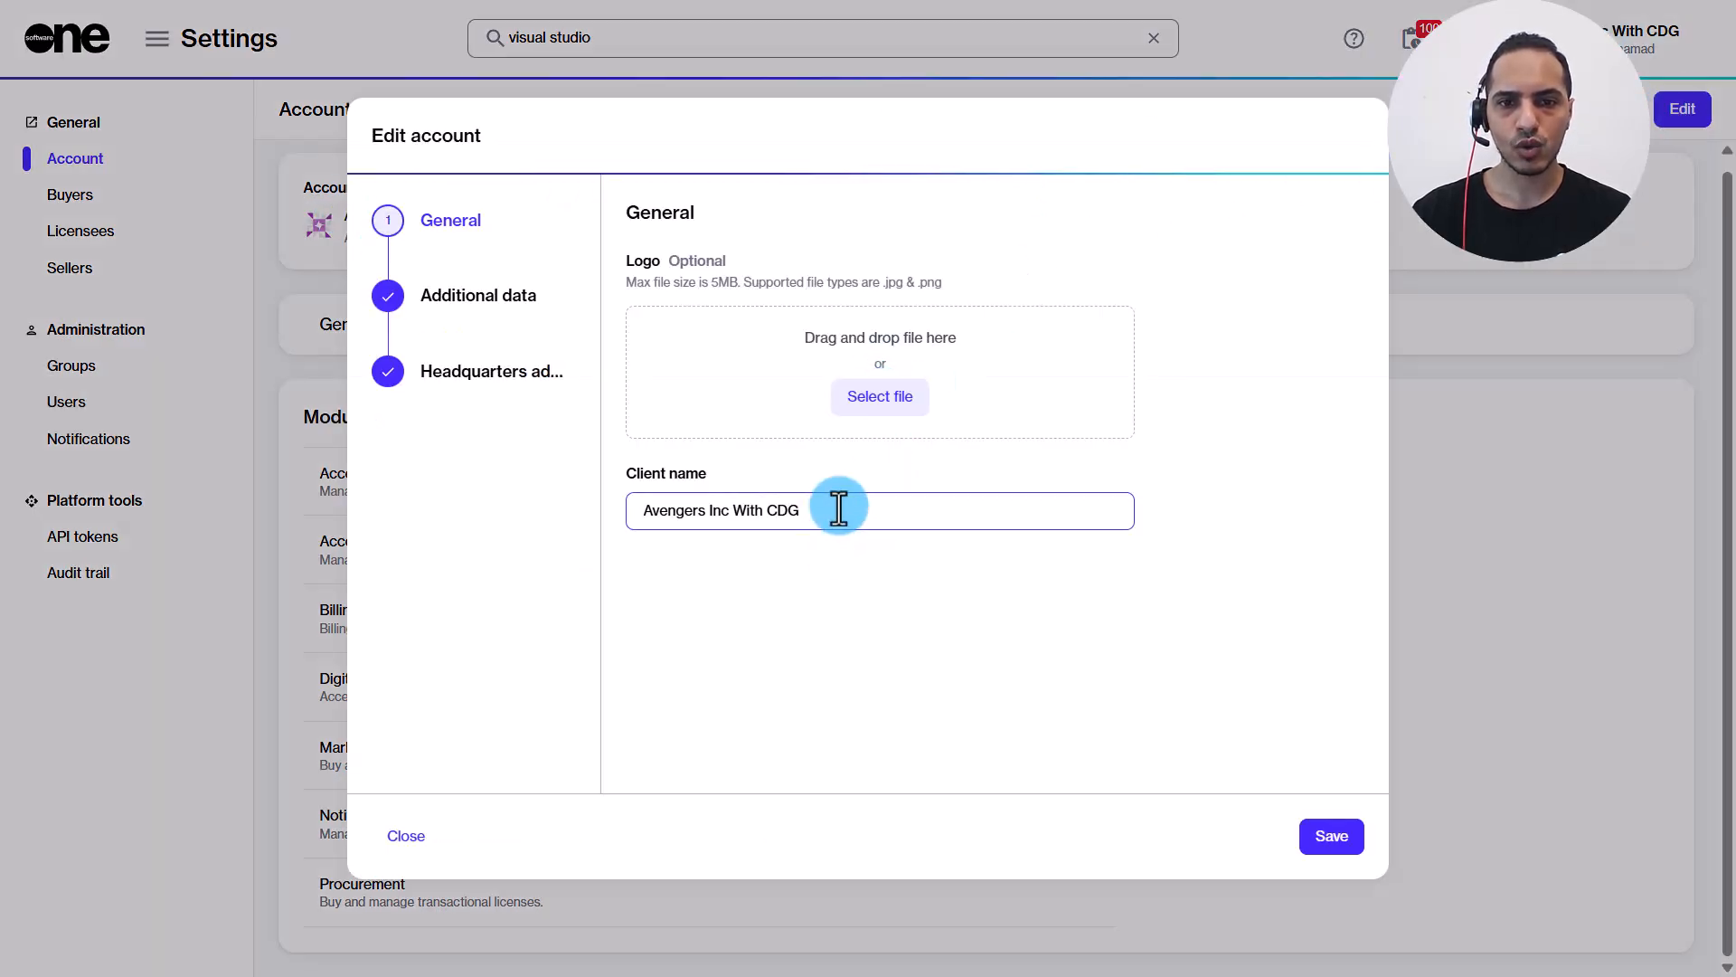
pyautogui.moveTo(659, 510); pyautogui.dragTo(843, 510)
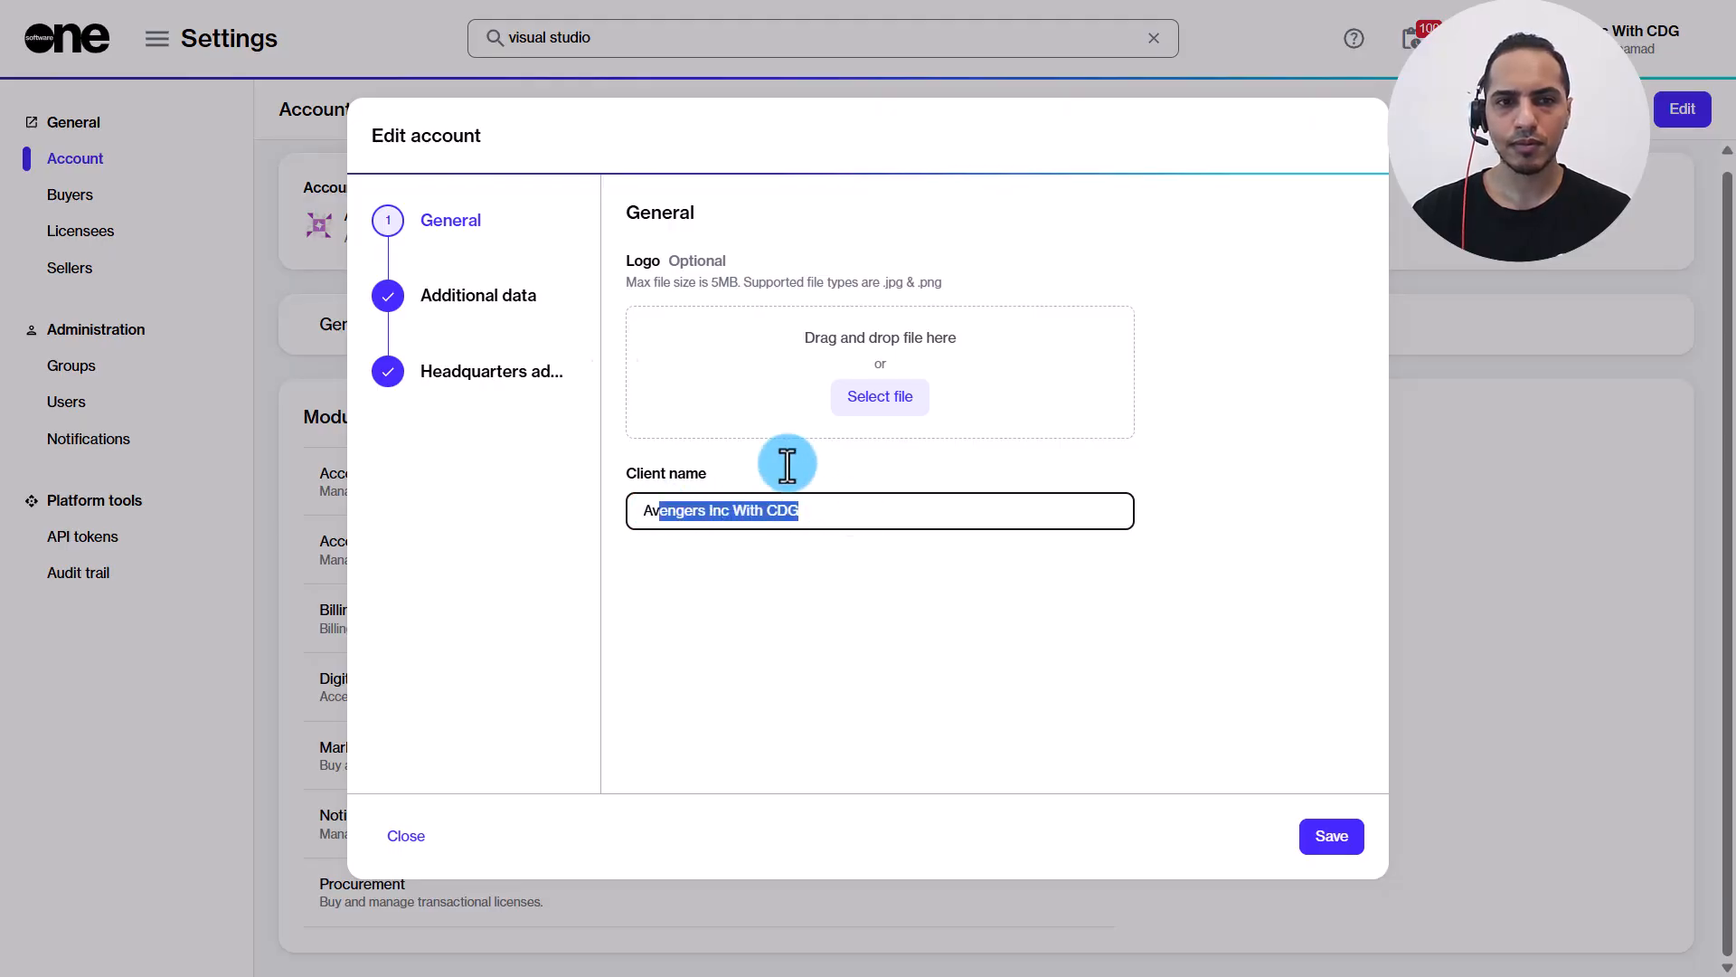
pyautogui.click(504, 312)
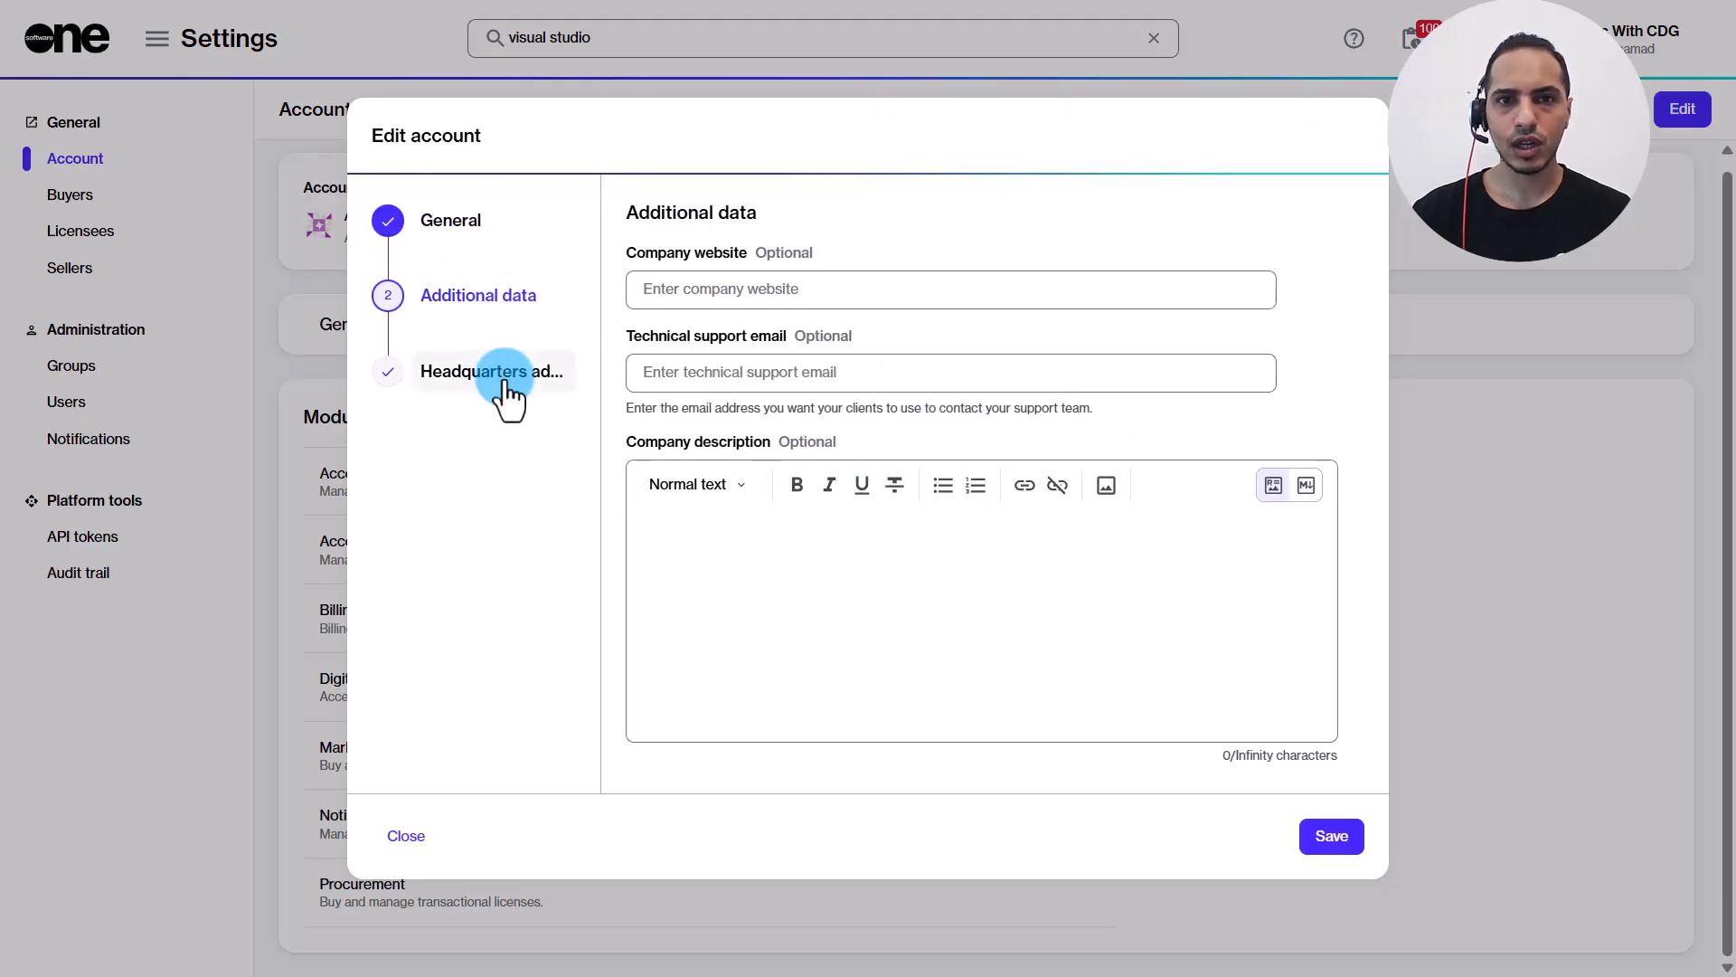
pyautogui.click(504, 376)
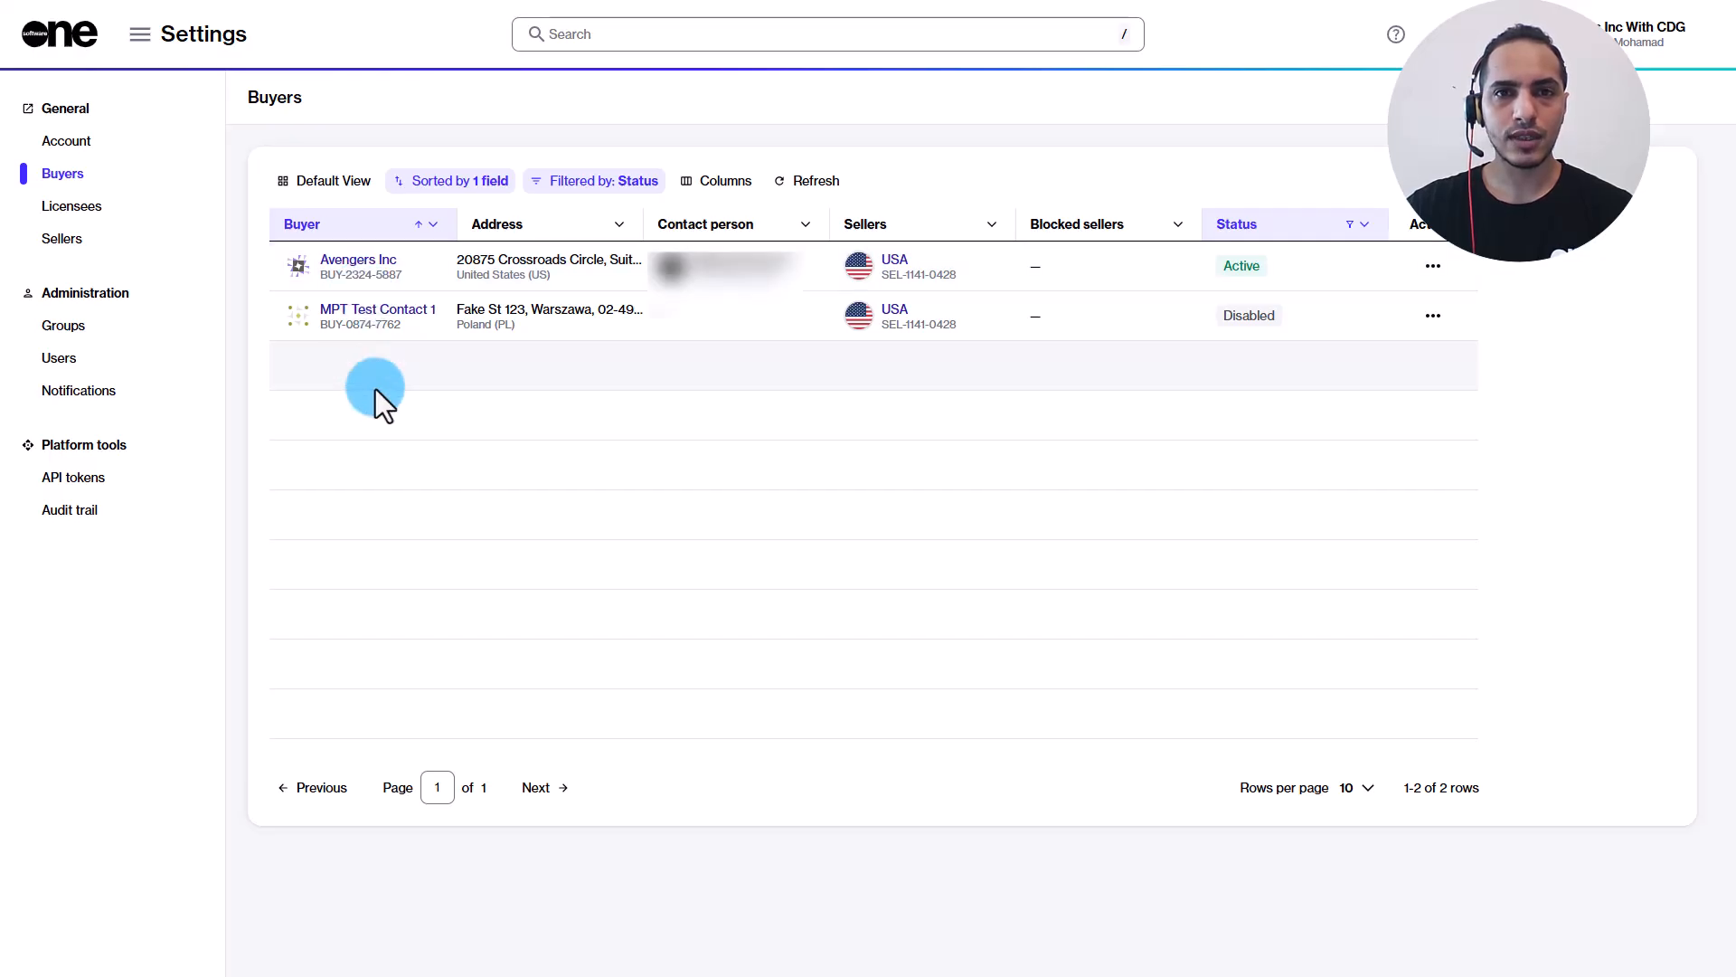
# Step: Examine the actions available for active and disabled entries in the buyers and licensees lists
pyautogui.click(1434, 315)
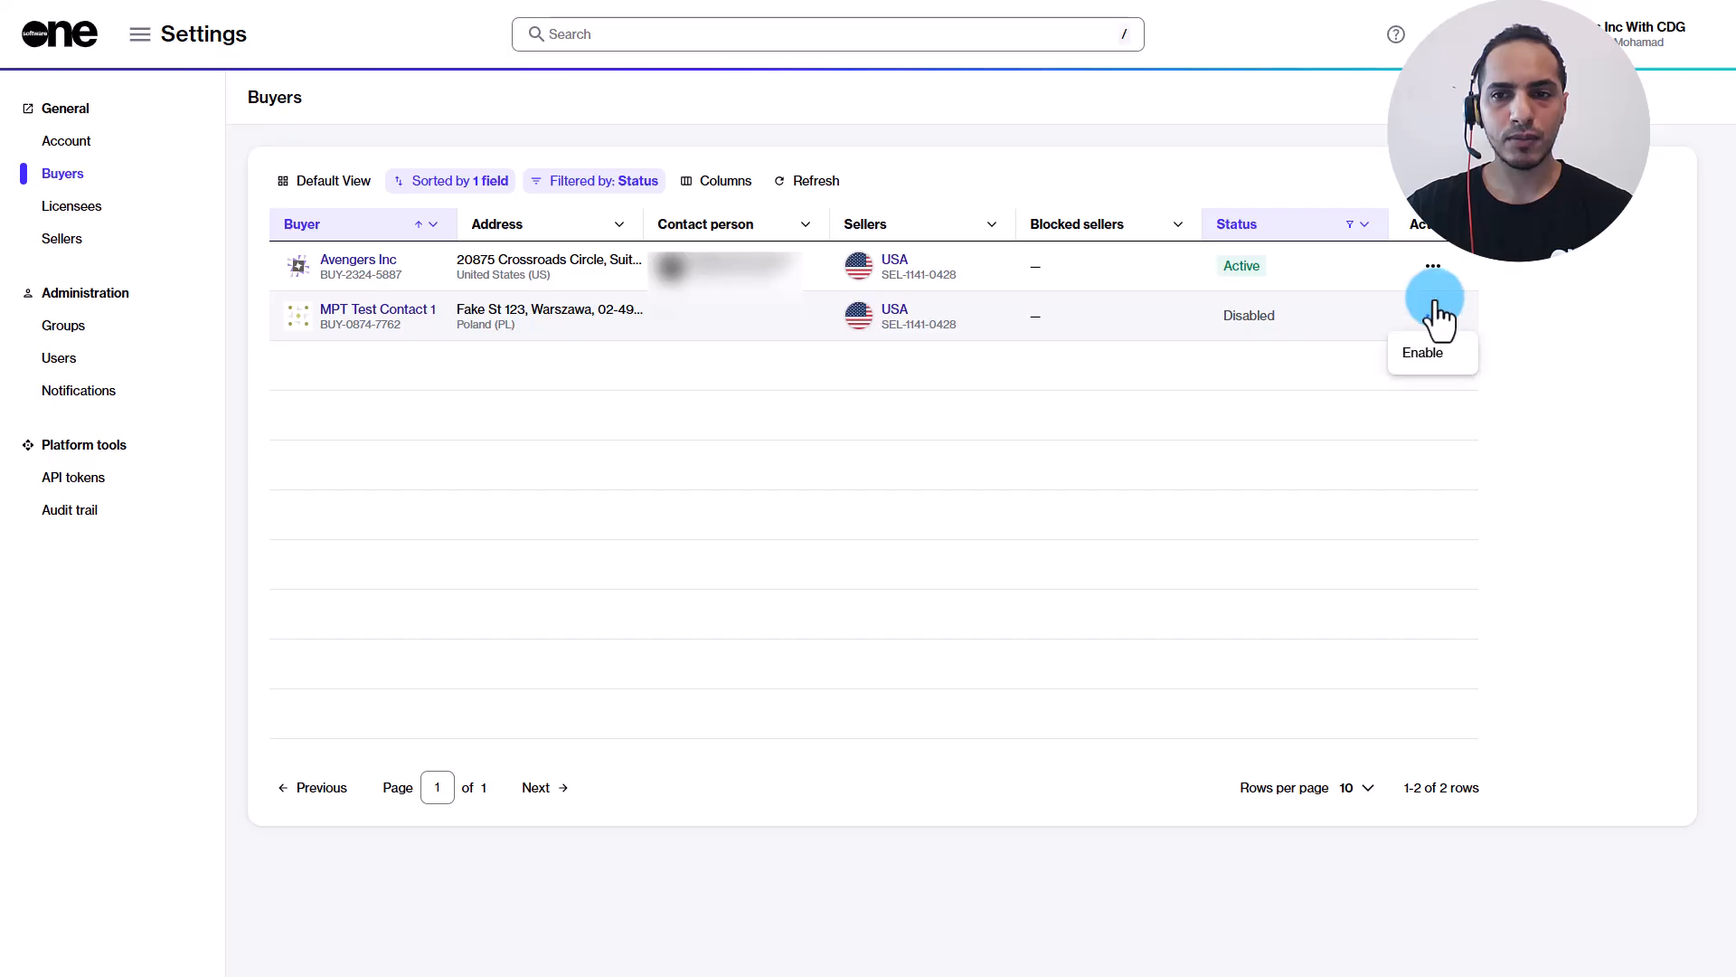
pyautogui.click(1434, 270)
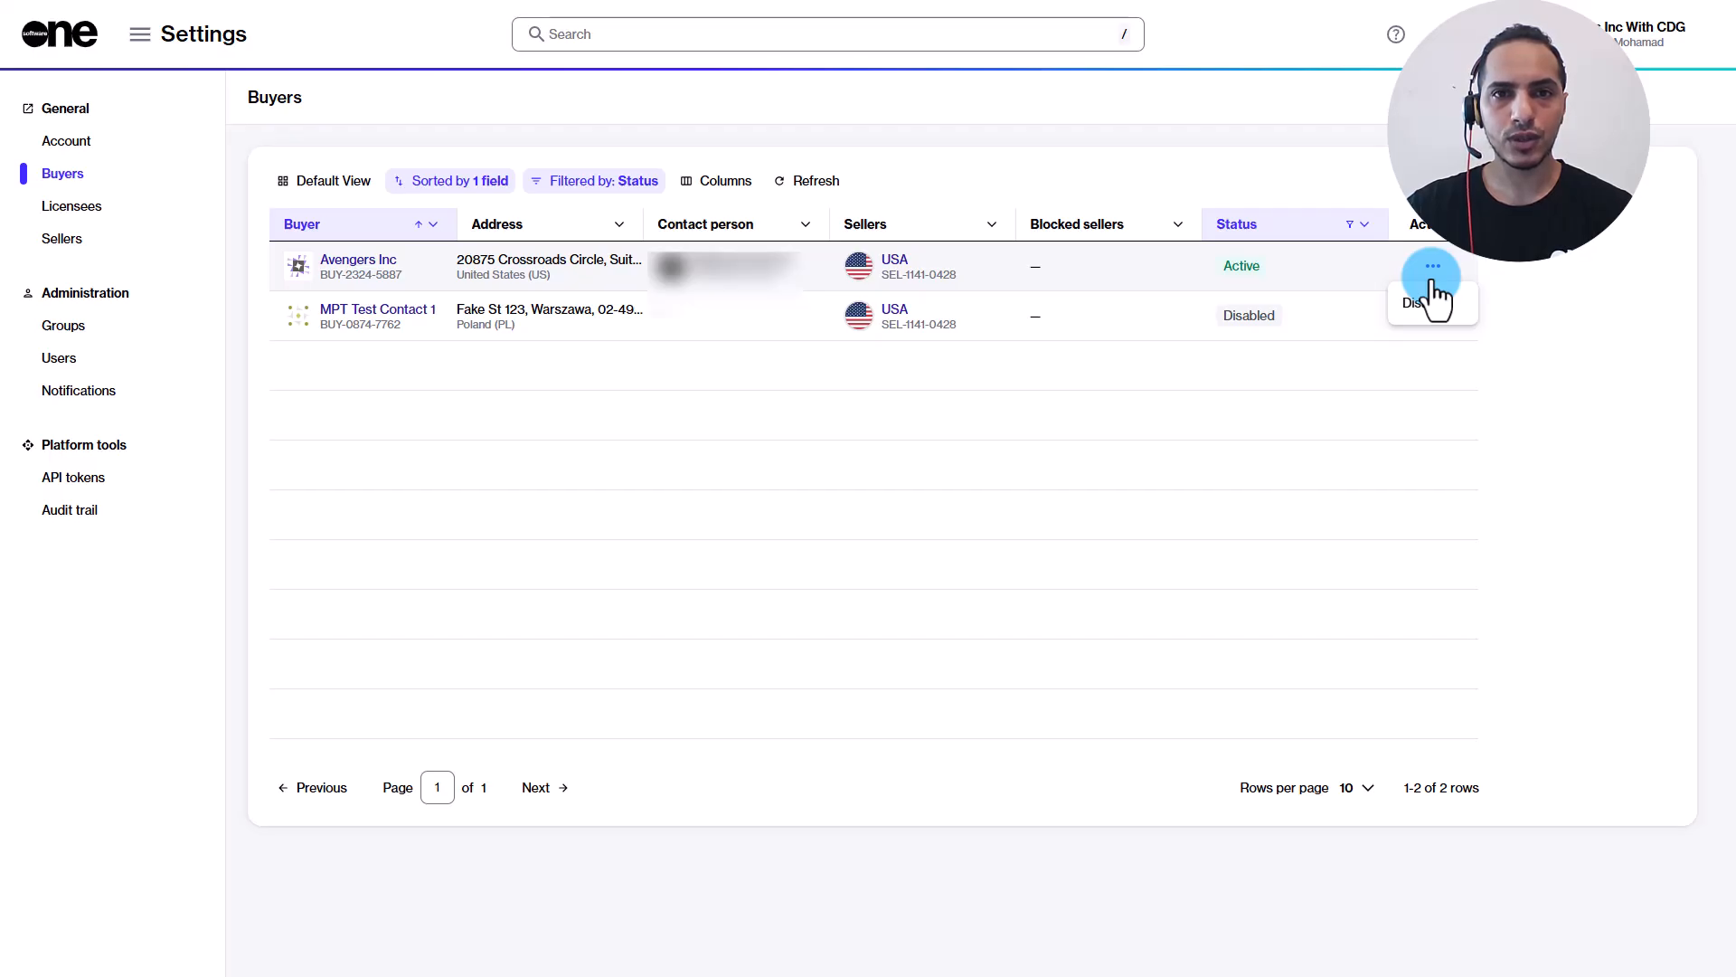
pyautogui.click(150, 210)
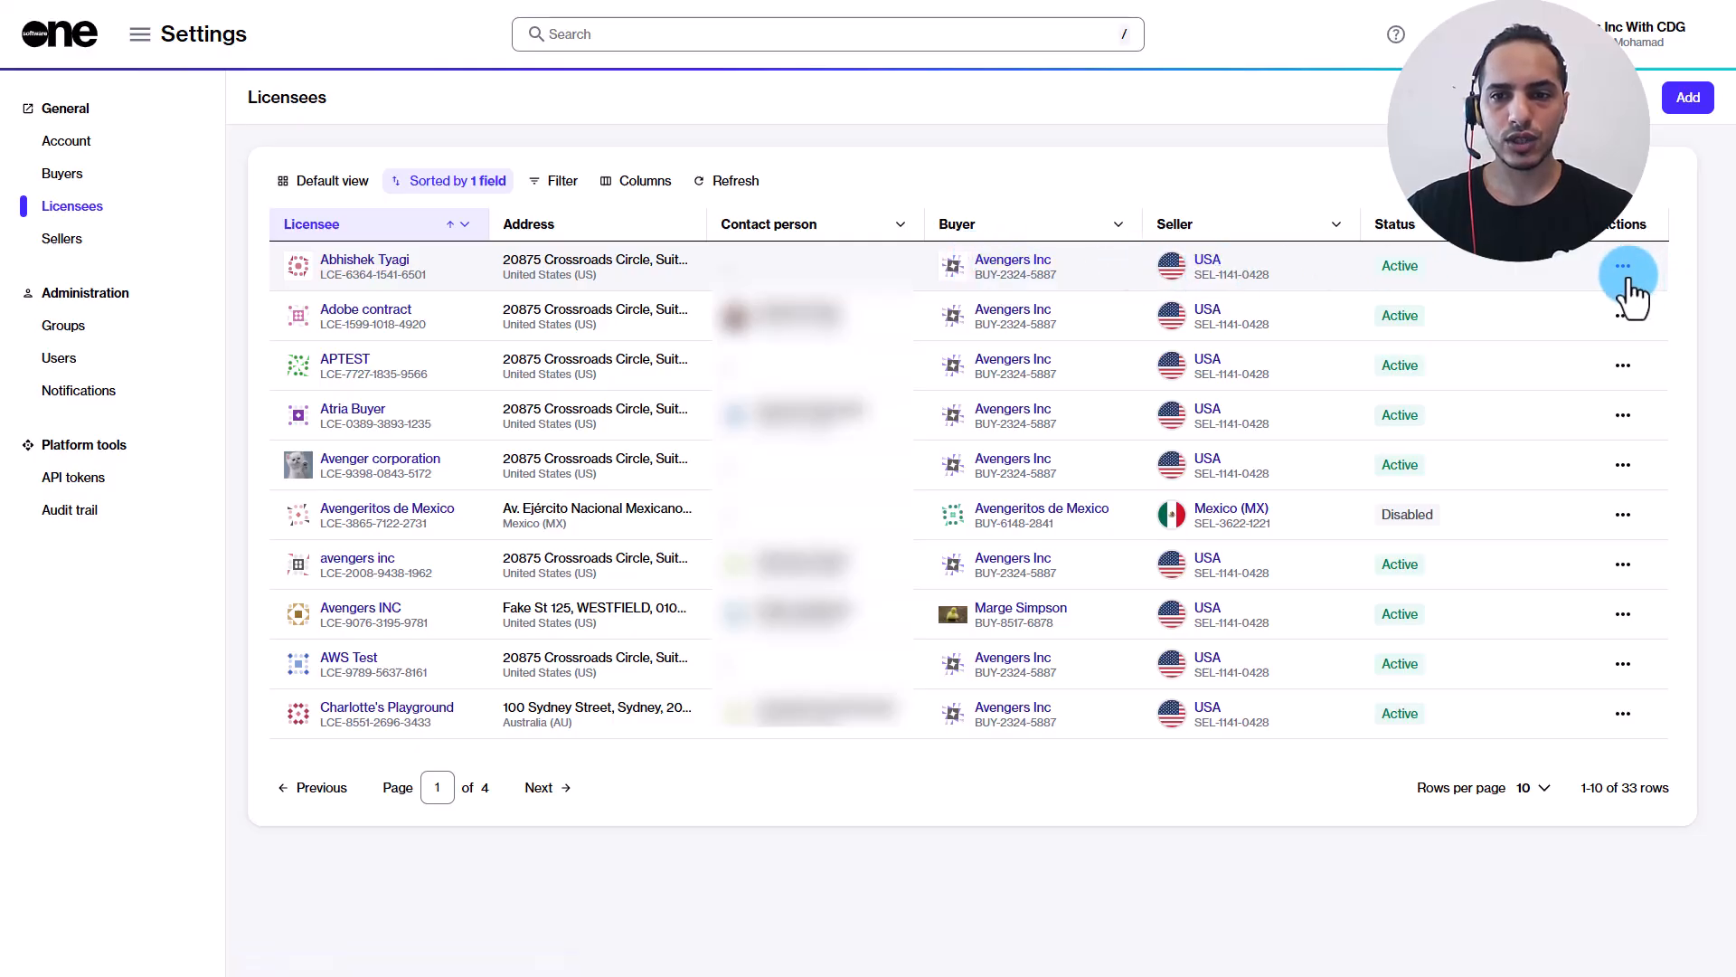
pyautogui.click(1623, 514)
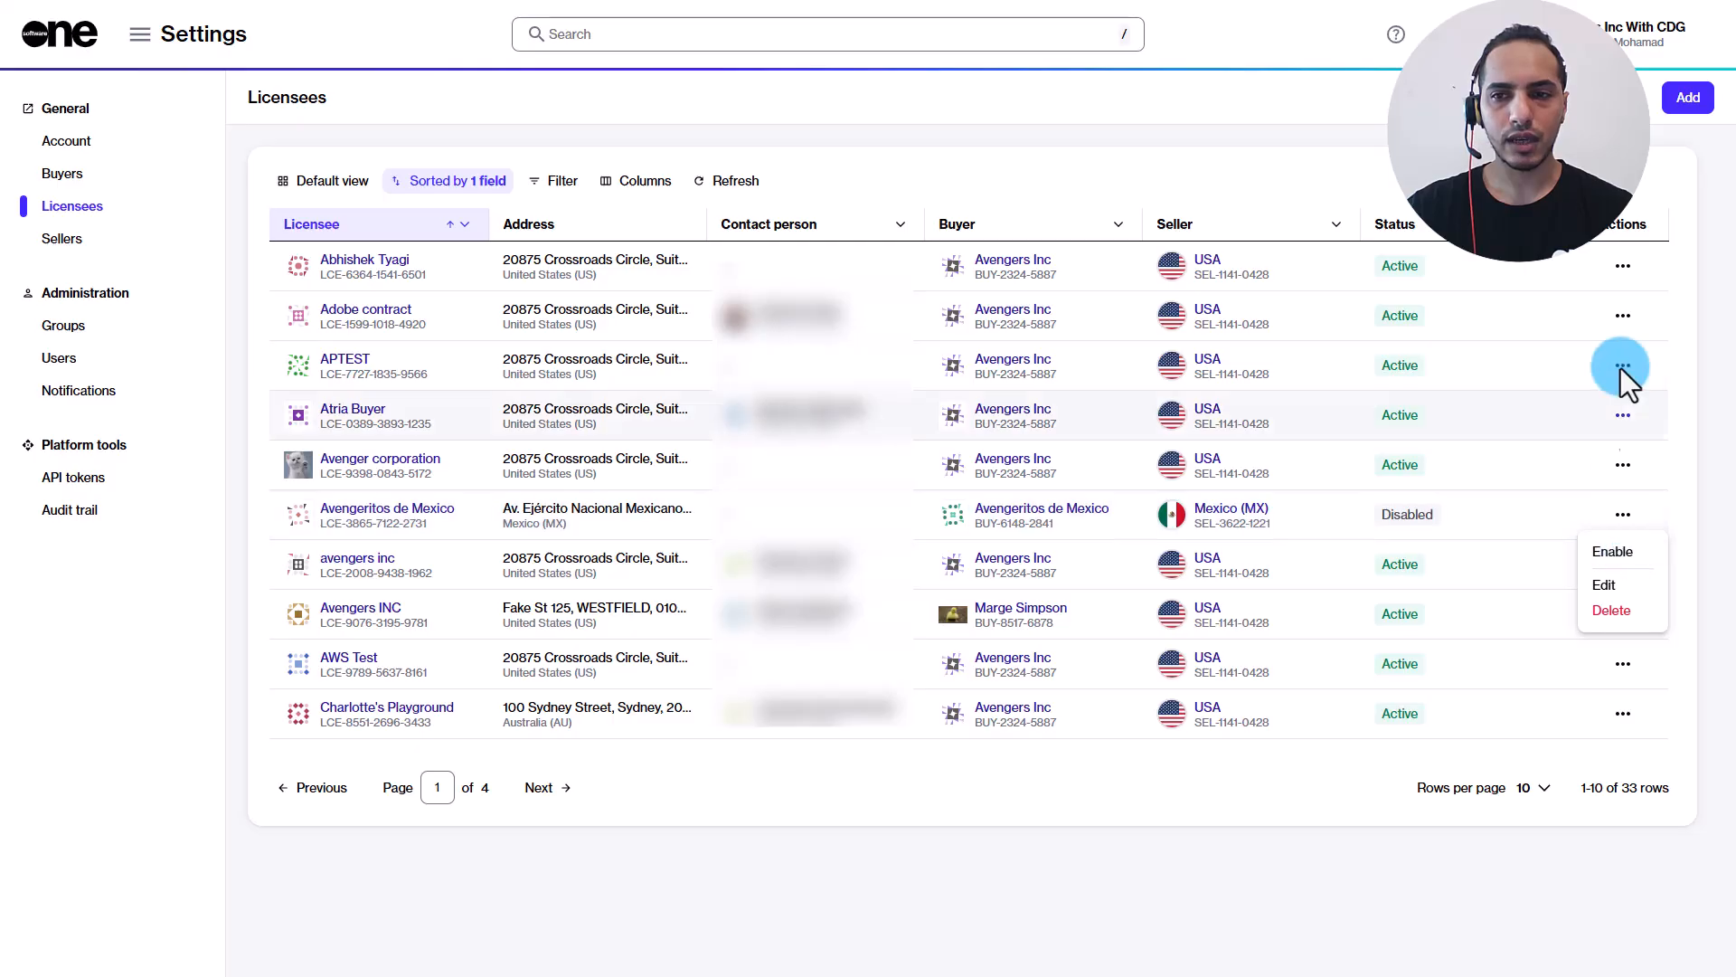
pyautogui.click(1624, 266)
pyautogui.click(1618, 344)
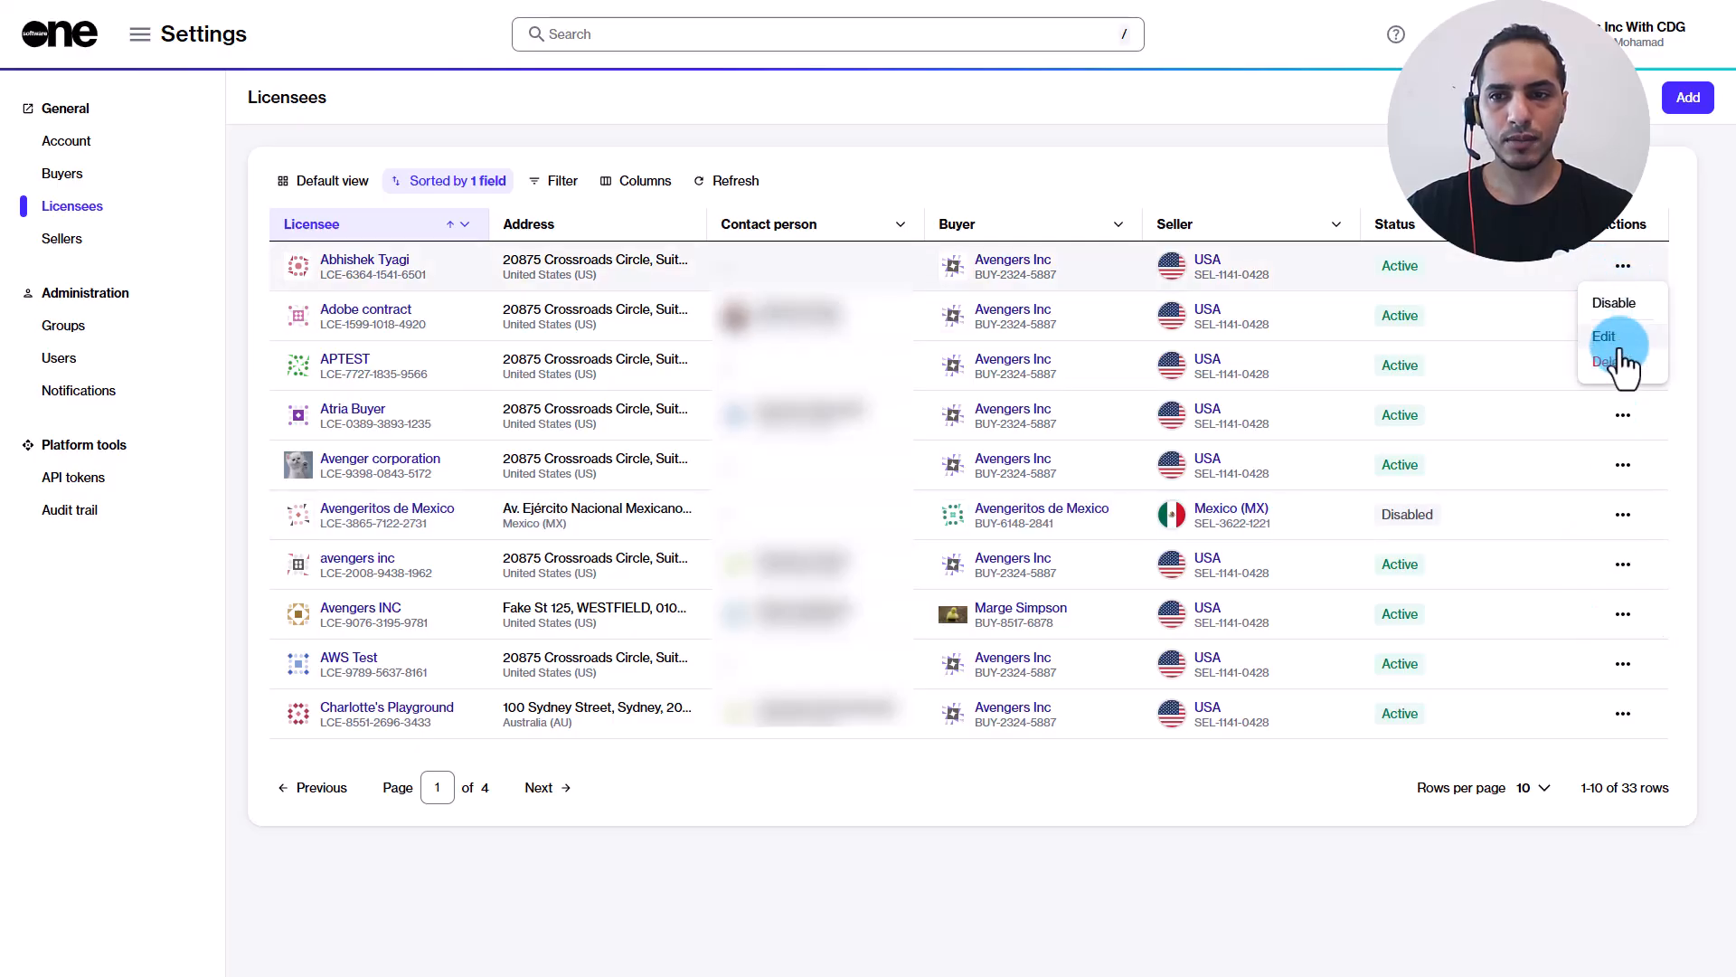
# Step: Start a new user group named "Marketplace for Buyer" without a description and continue to its module selection
pyautogui.click(102, 330)
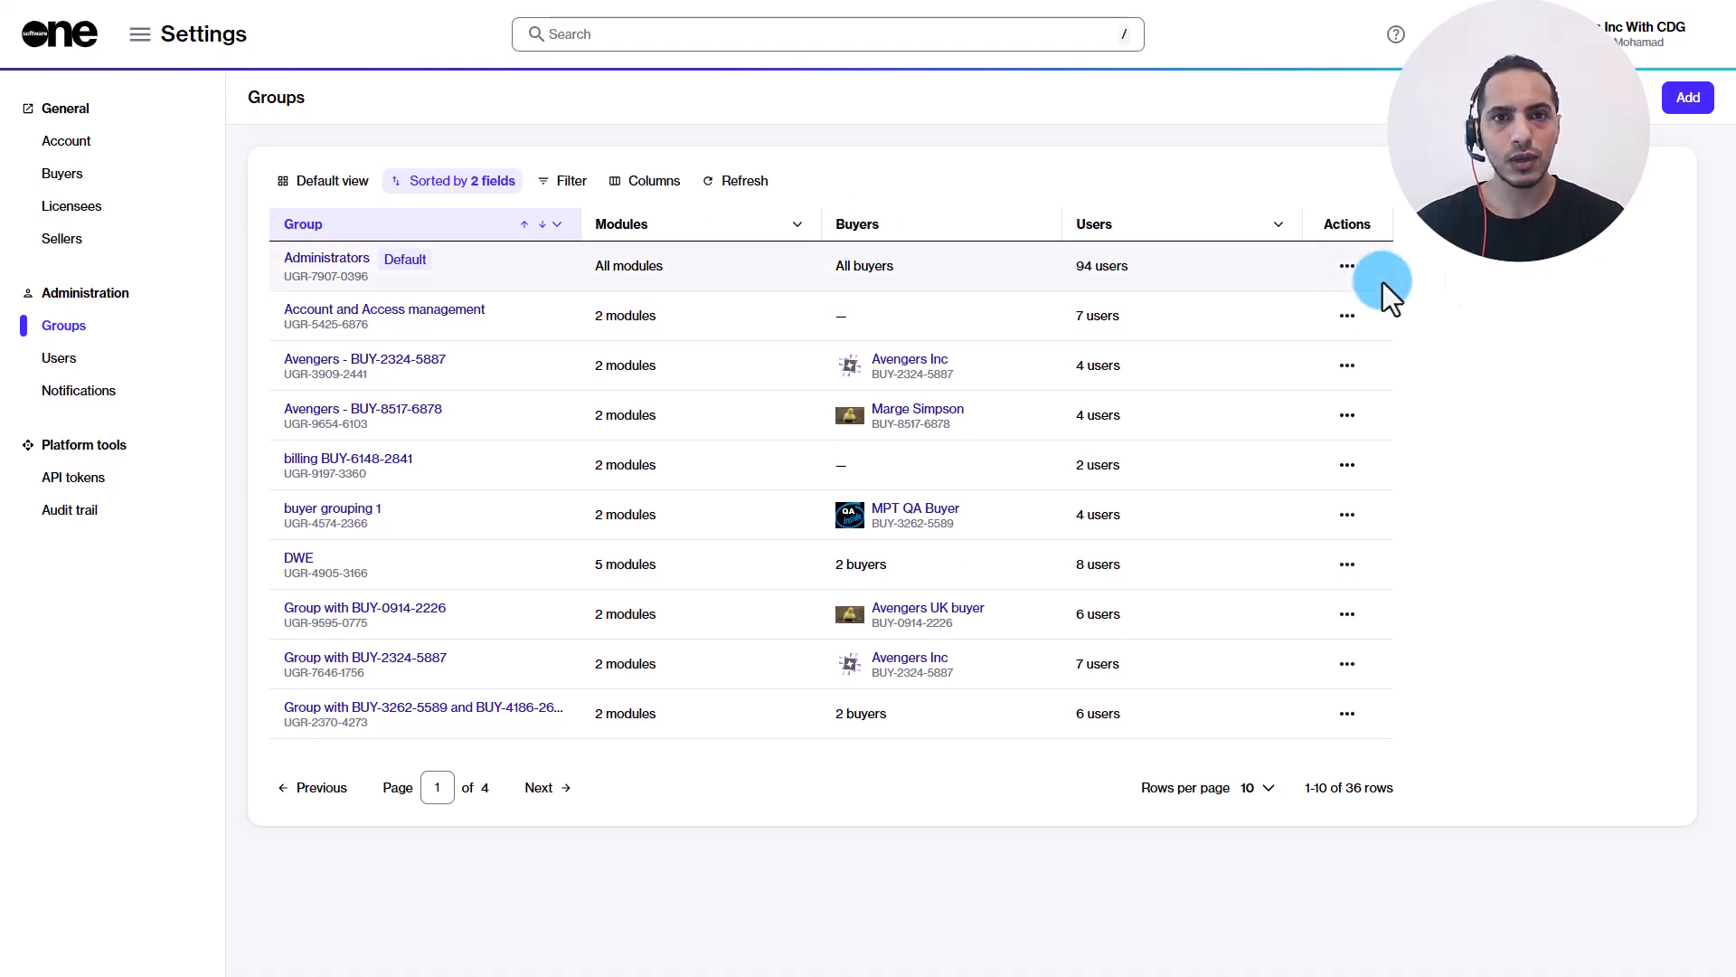
pyautogui.click(1677, 110)
pyautogui.click(823, 311)
pyautogui.click(852, 364)
pyautogui.click(968, 401)
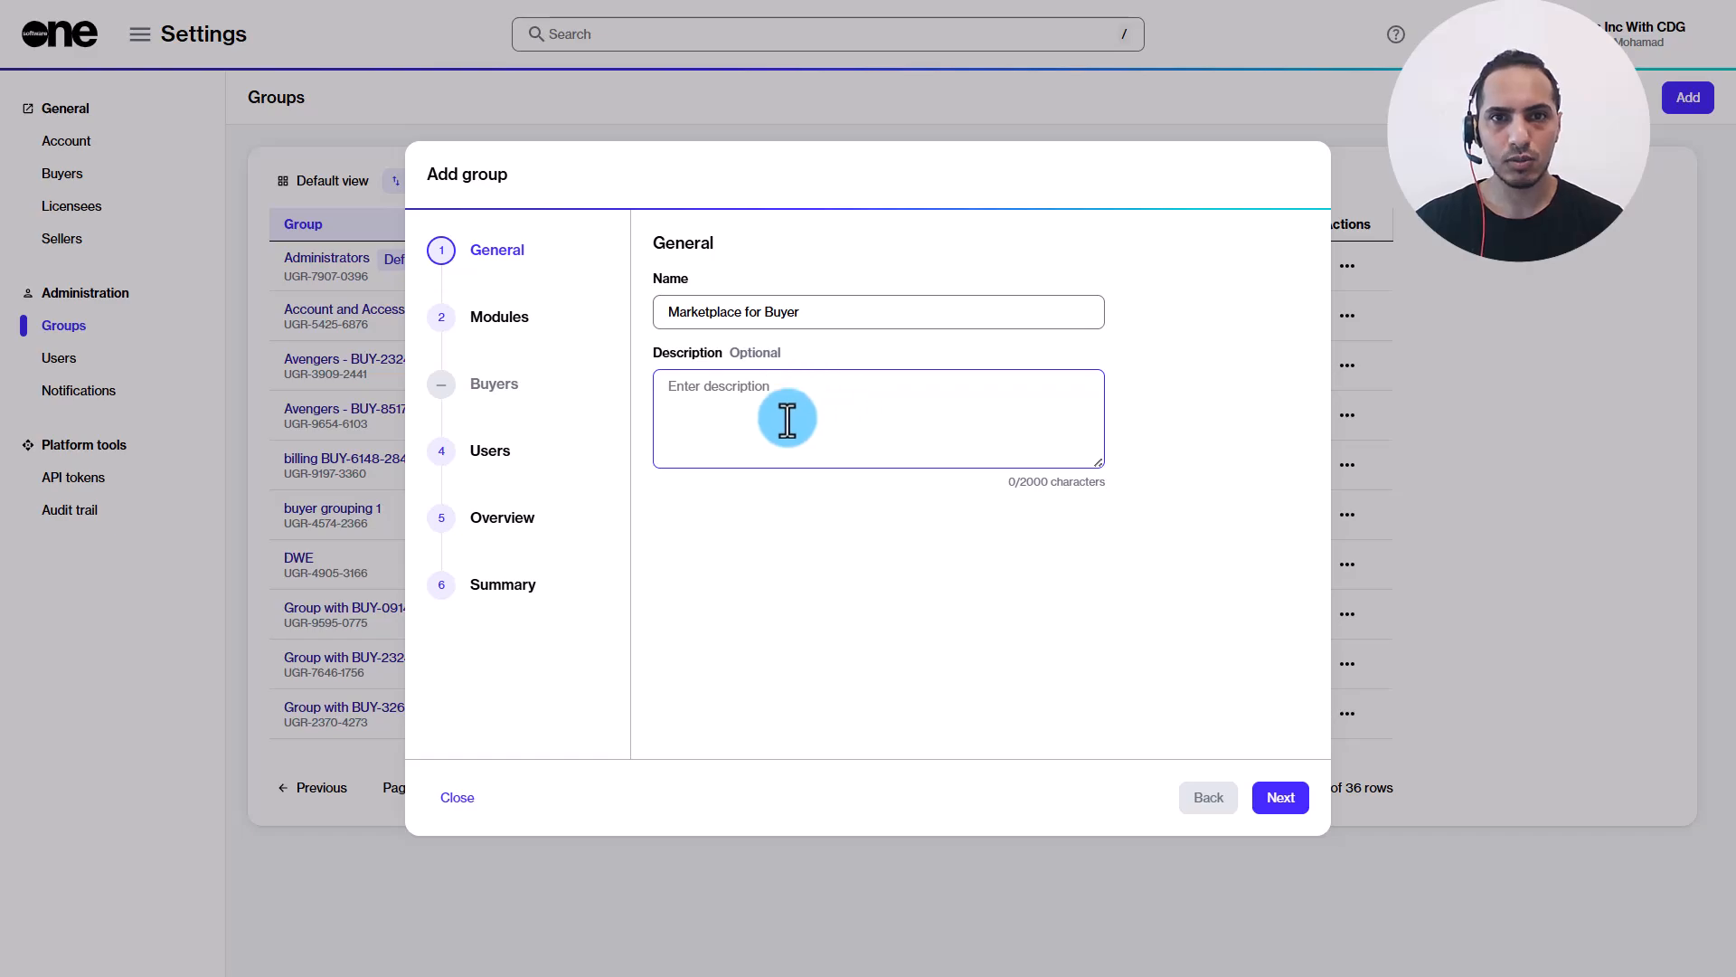
pyautogui.click(1219, 765)
pyautogui.click(1280, 797)
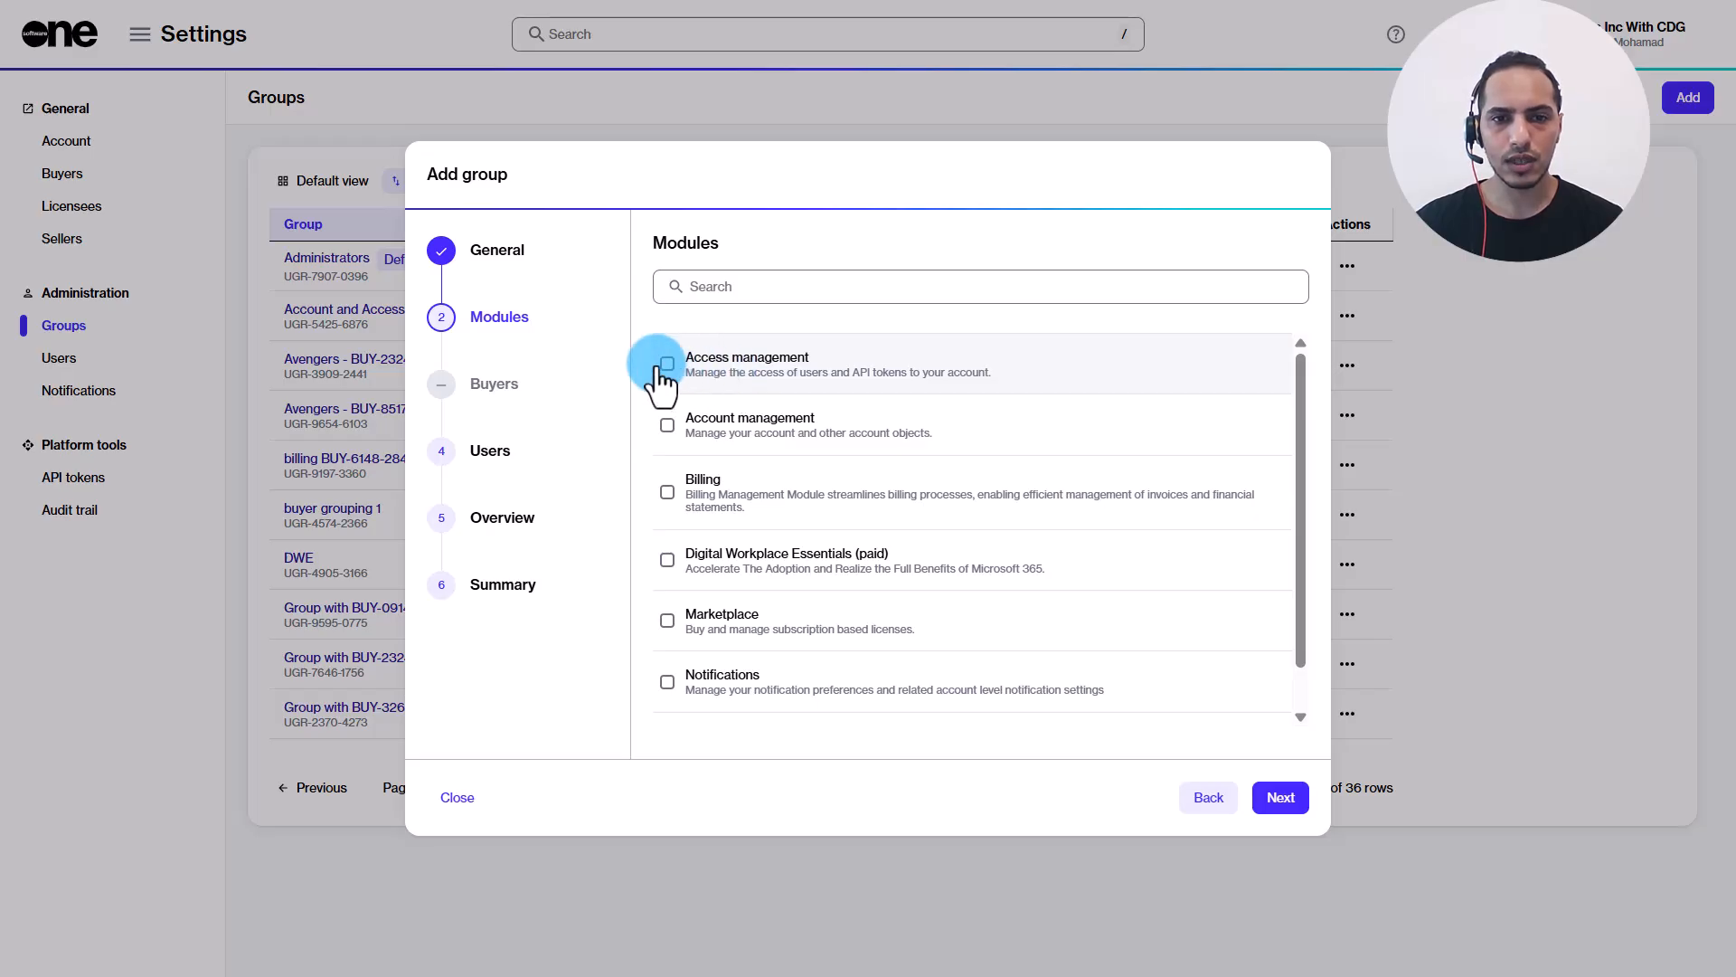
# Step: Give the new group the Billing, Digital Workplace Essentials (paid), Marketplace and Notifications modules
pyautogui.click(724, 479)
pyautogui.click(756, 561)
pyautogui.click(904, 622)
pyautogui.click(1130, 687)
pyautogui.click(1313, 787)
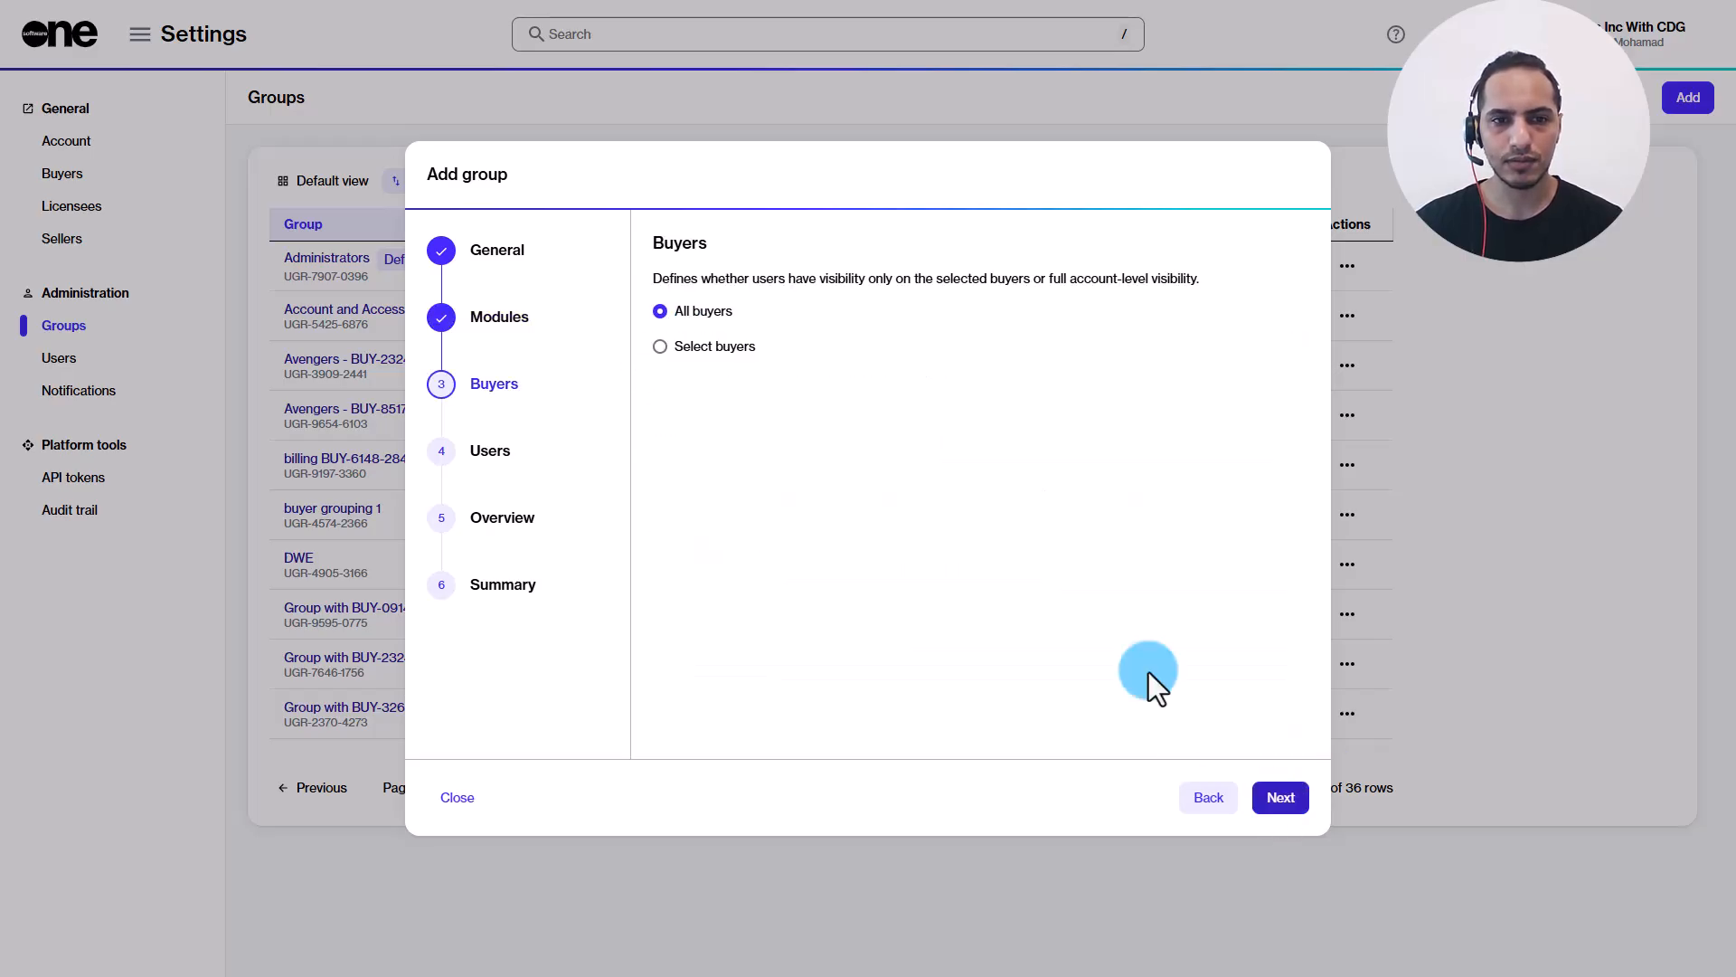
# Step: Limit the group's visibility to the selected buyers Avengeritos de Mexico, Avengers Inc and Avengers UK buyer
pyautogui.click(696, 352)
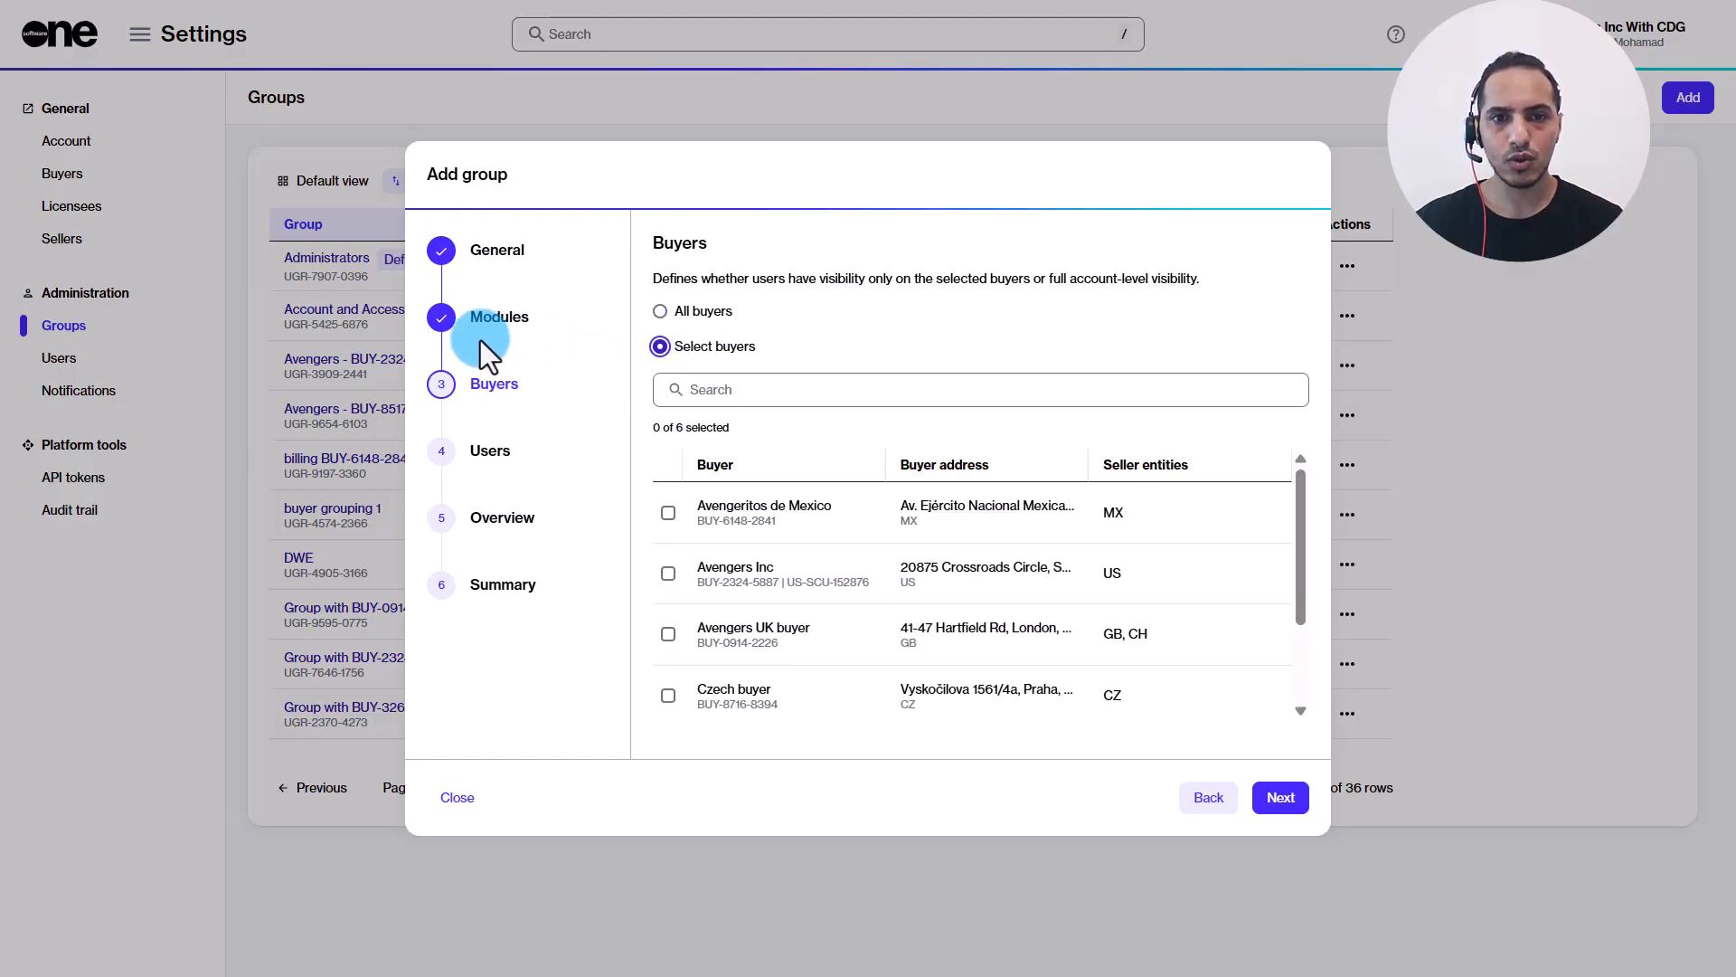
pyautogui.click(671, 513)
pyautogui.click(670, 572)
pyautogui.click(671, 634)
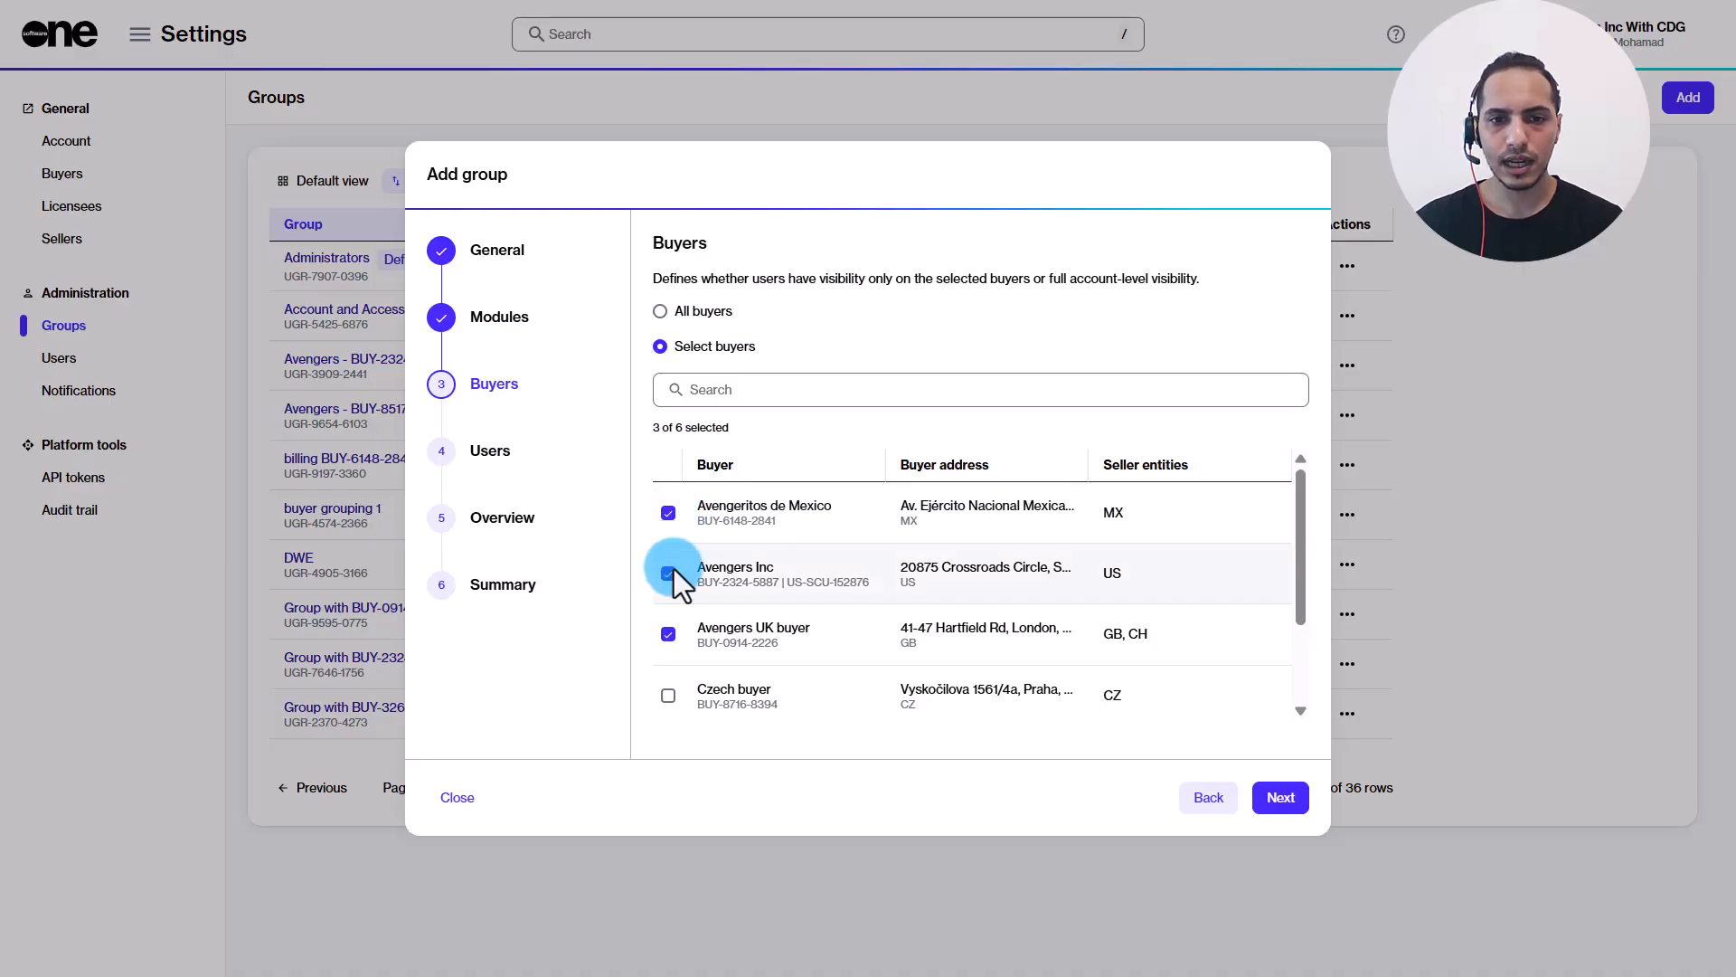
pyautogui.click(1292, 796)
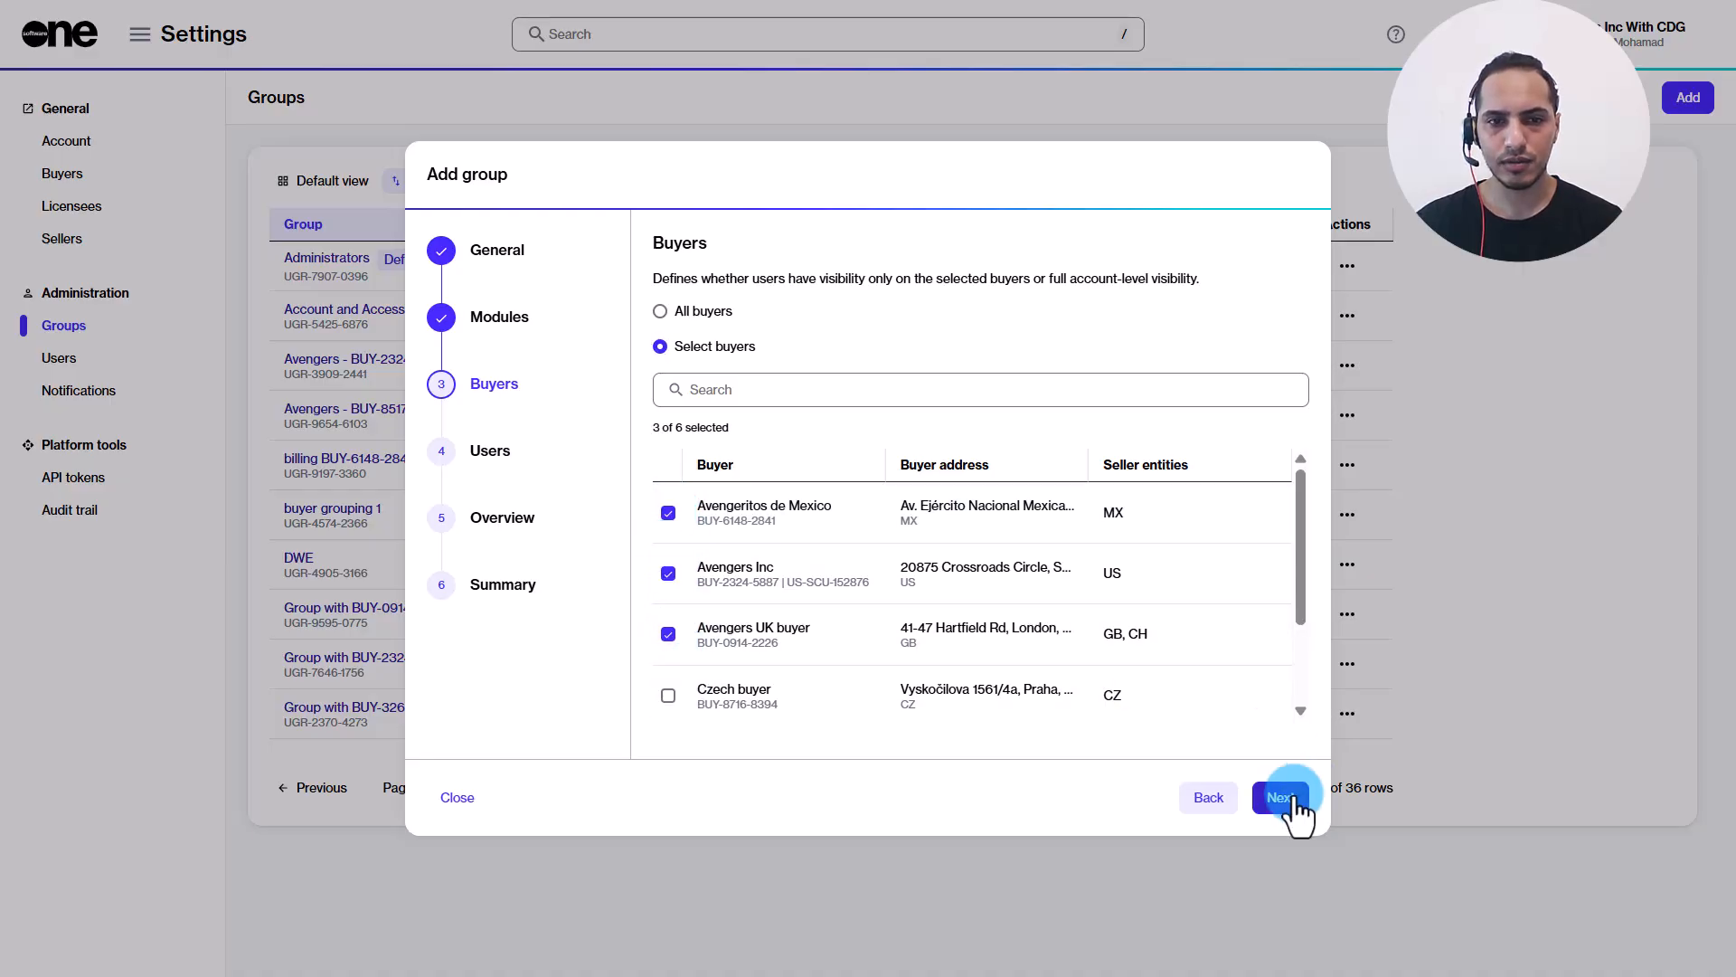
# Step: Assign the first three listed users to the new group, create it and close its summary
pyautogui.click(668, 365)
pyautogui.click(669, 425)
pyautogui.click(671, 485)
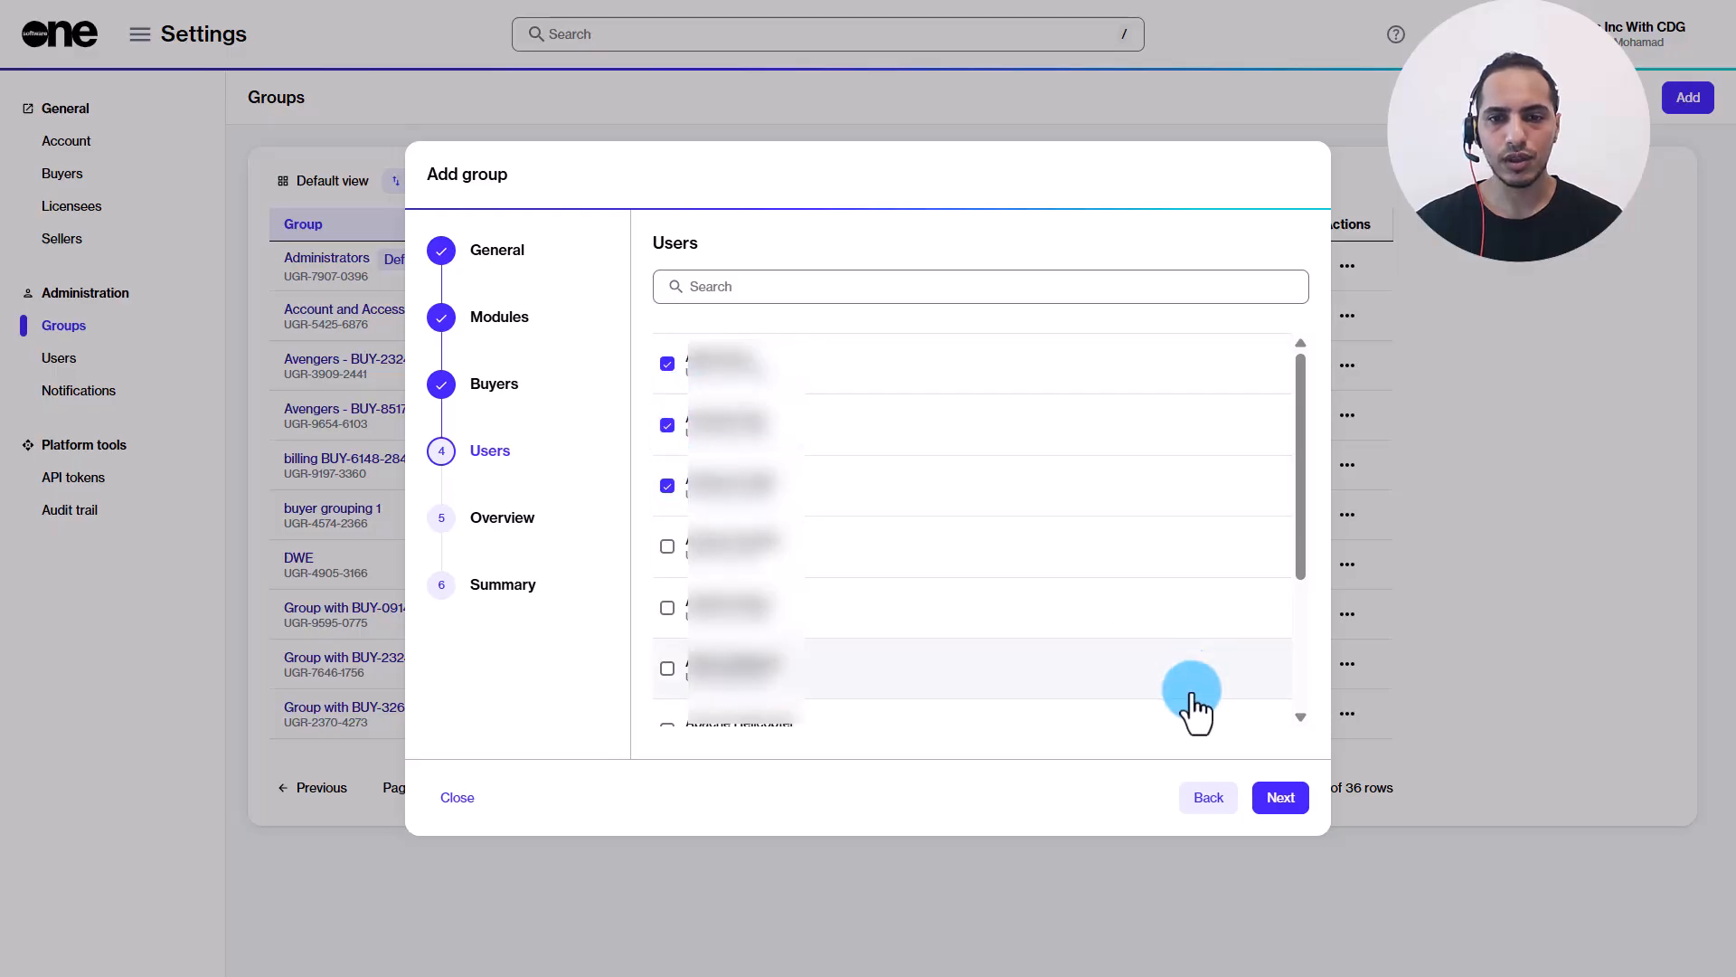
pyautogui.click(1277, 798)
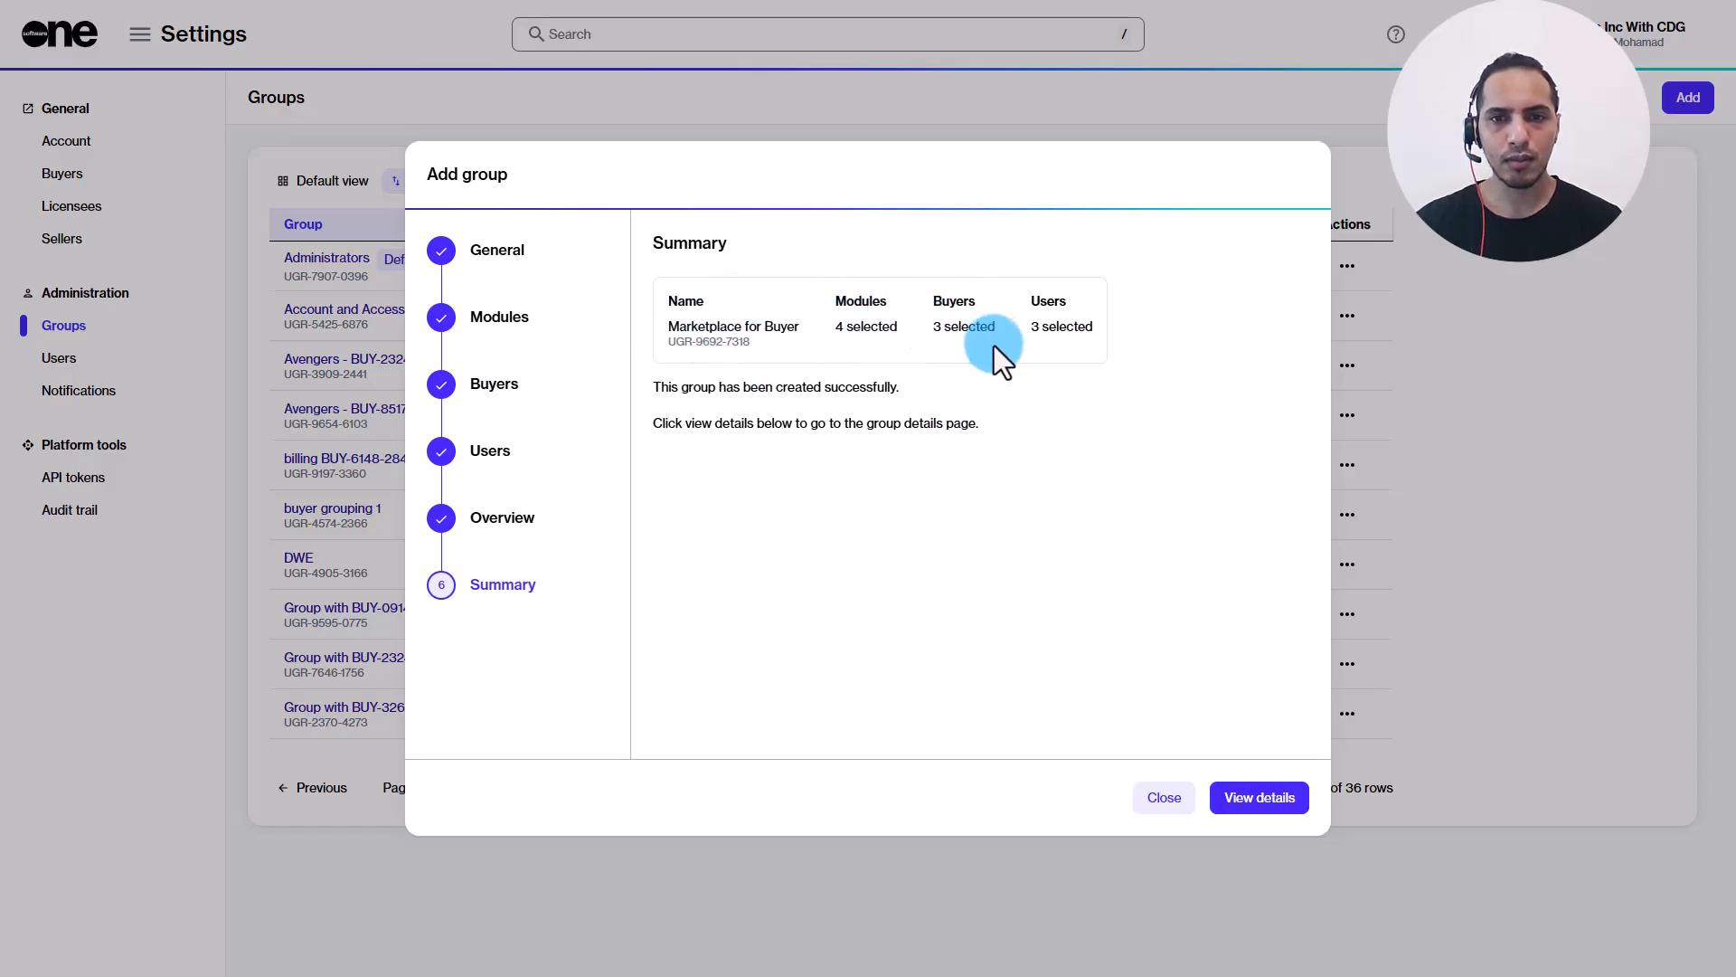
pyautogui.click(1165, 798)
# Step: Review the editable modules, buyers and users of the Avengers group linked to Avengers Inc, and check the Account and Access management group's actions
pyautogui.click(1347, 369)
pyautogui.click(1342, 398)
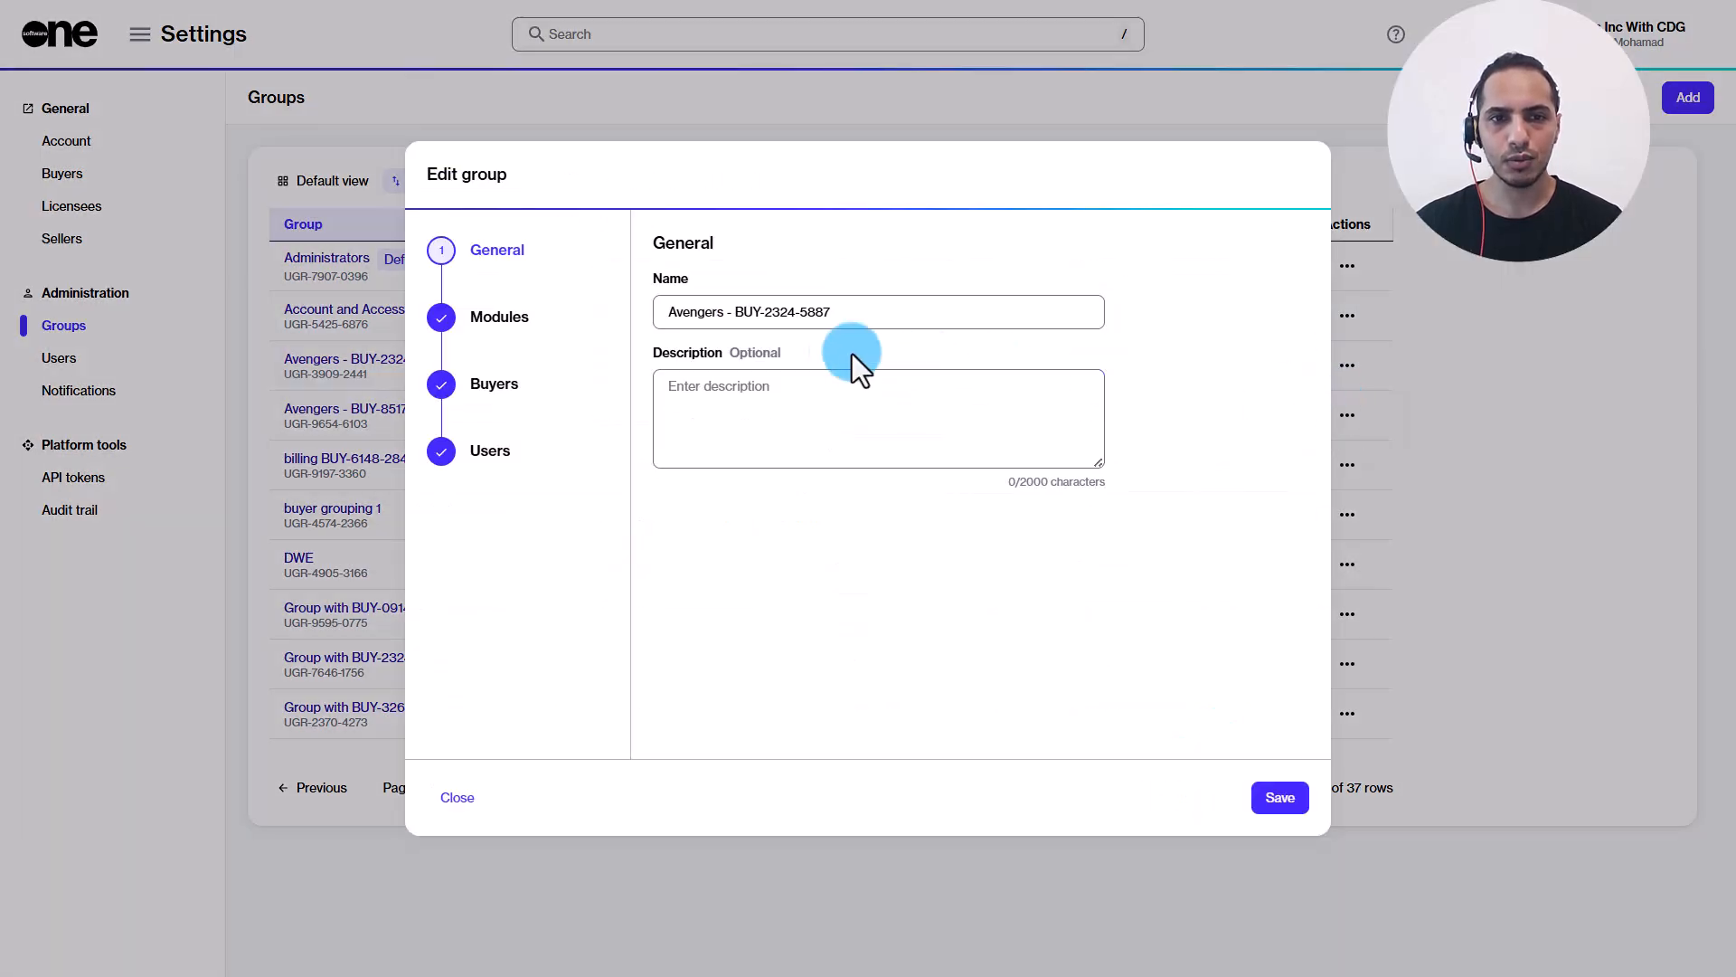
pyautogui.click(529, 330)
pyautogui.click(496, 405)
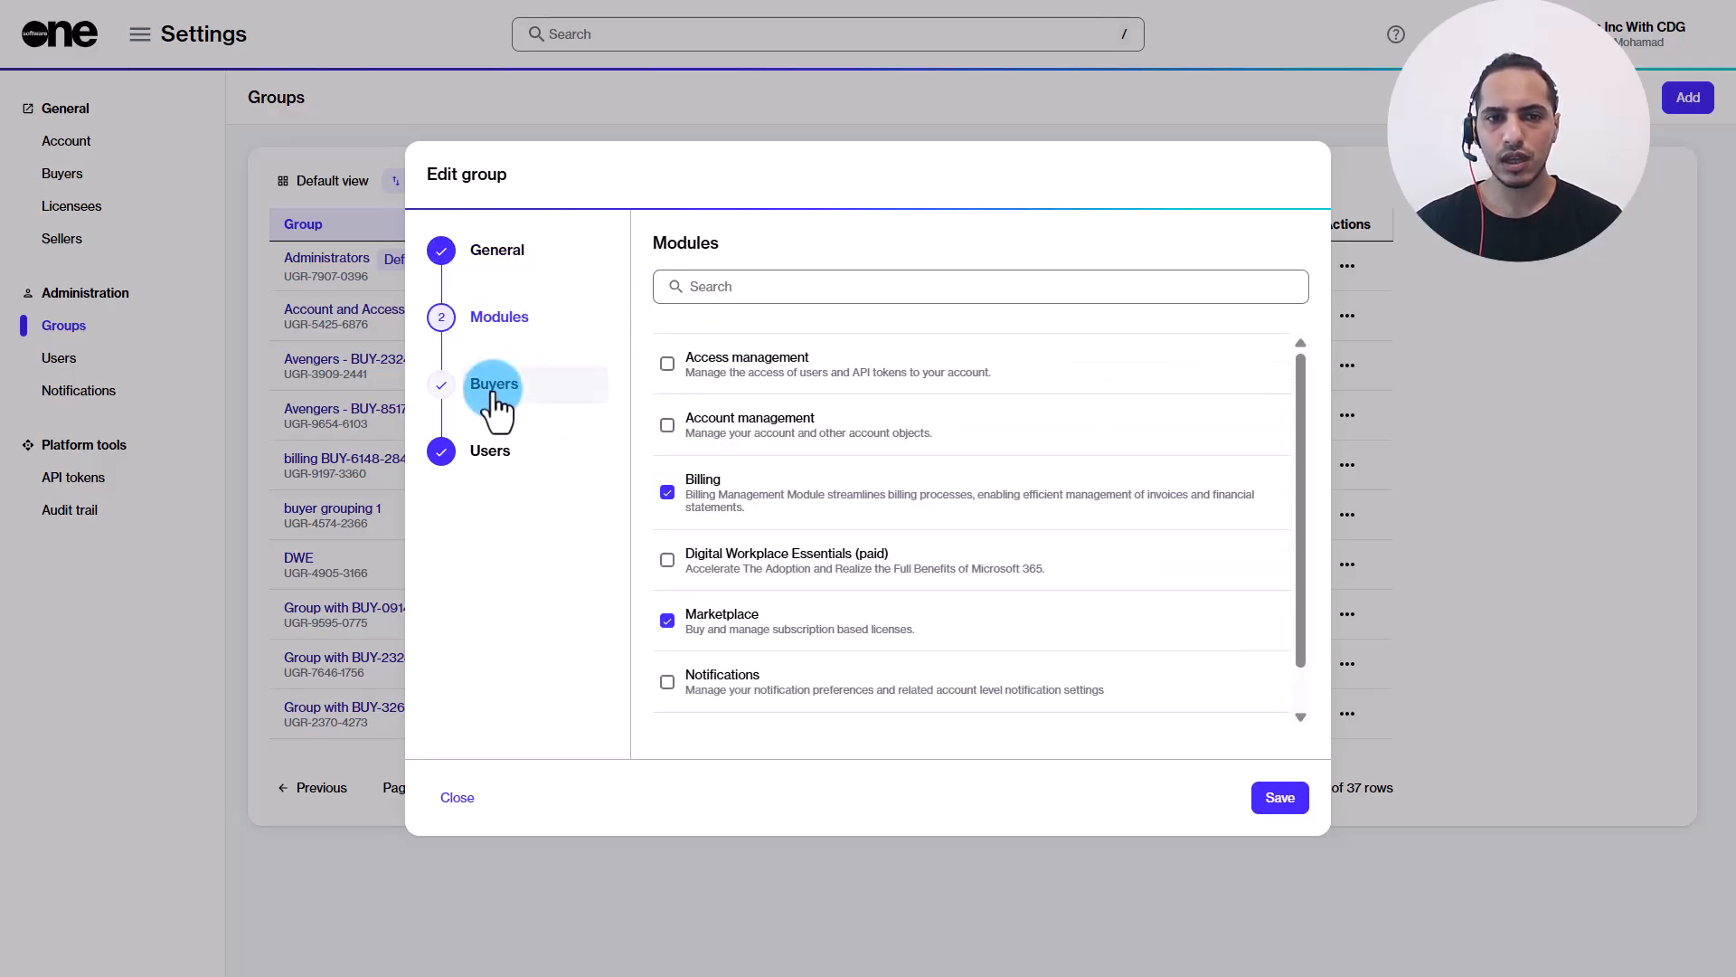
pyautogui.click(496, 457)
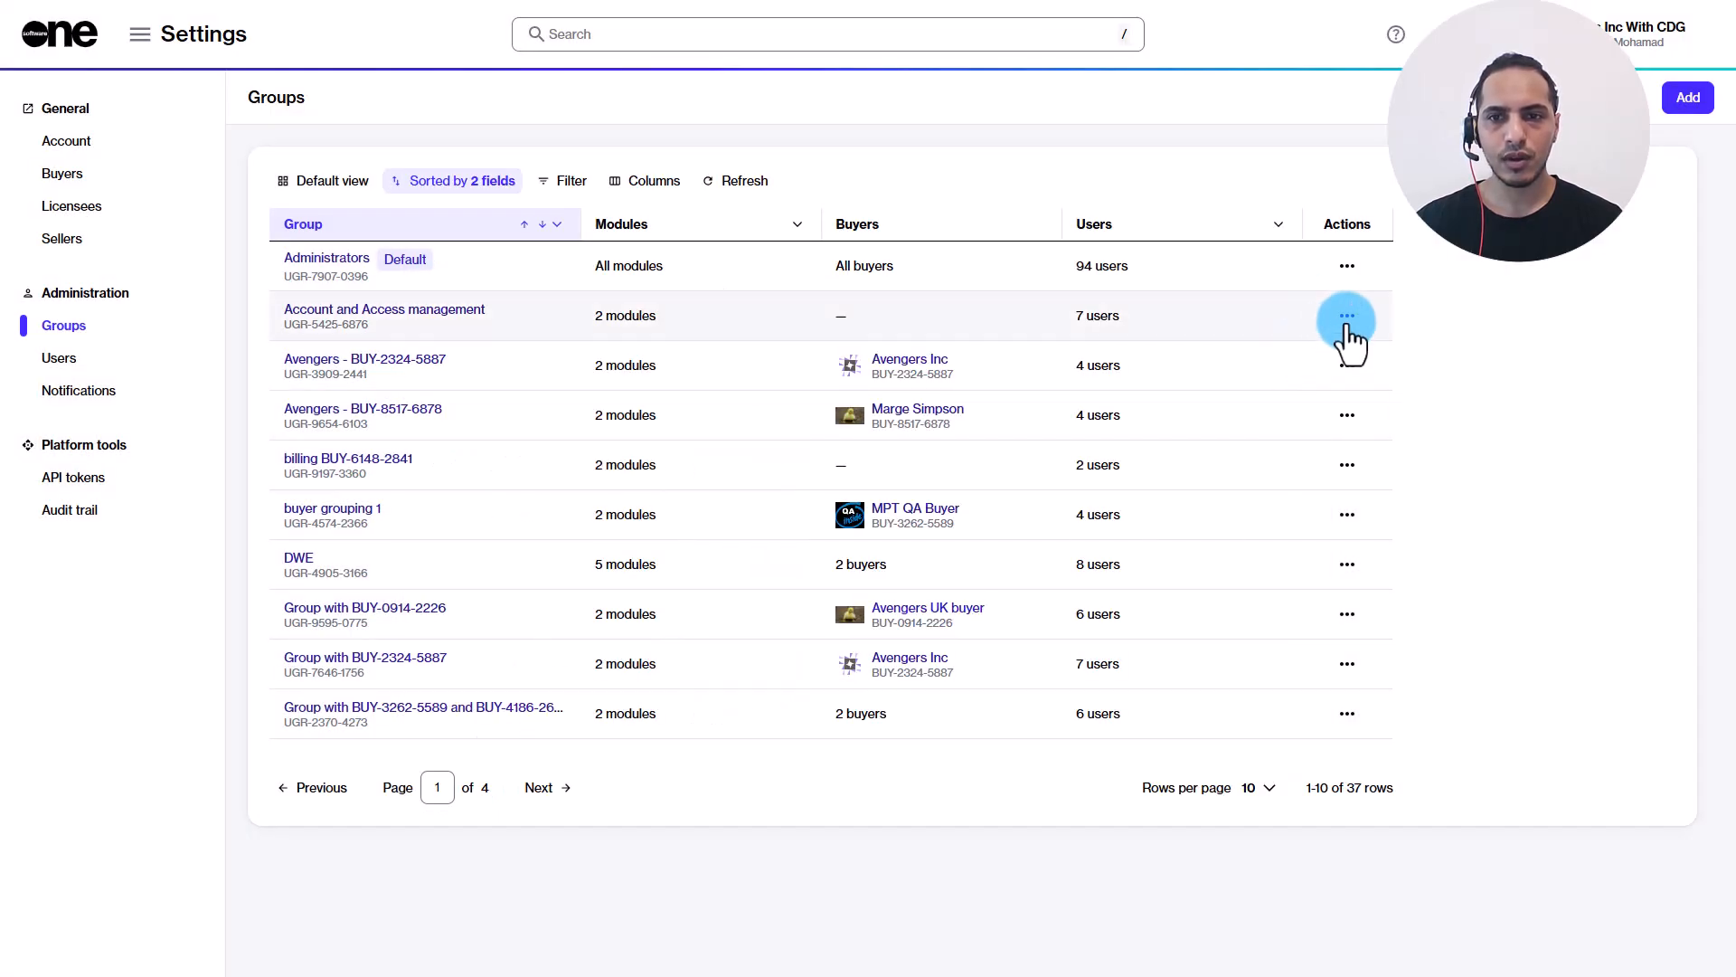
pyautogui.click(1348, 318)
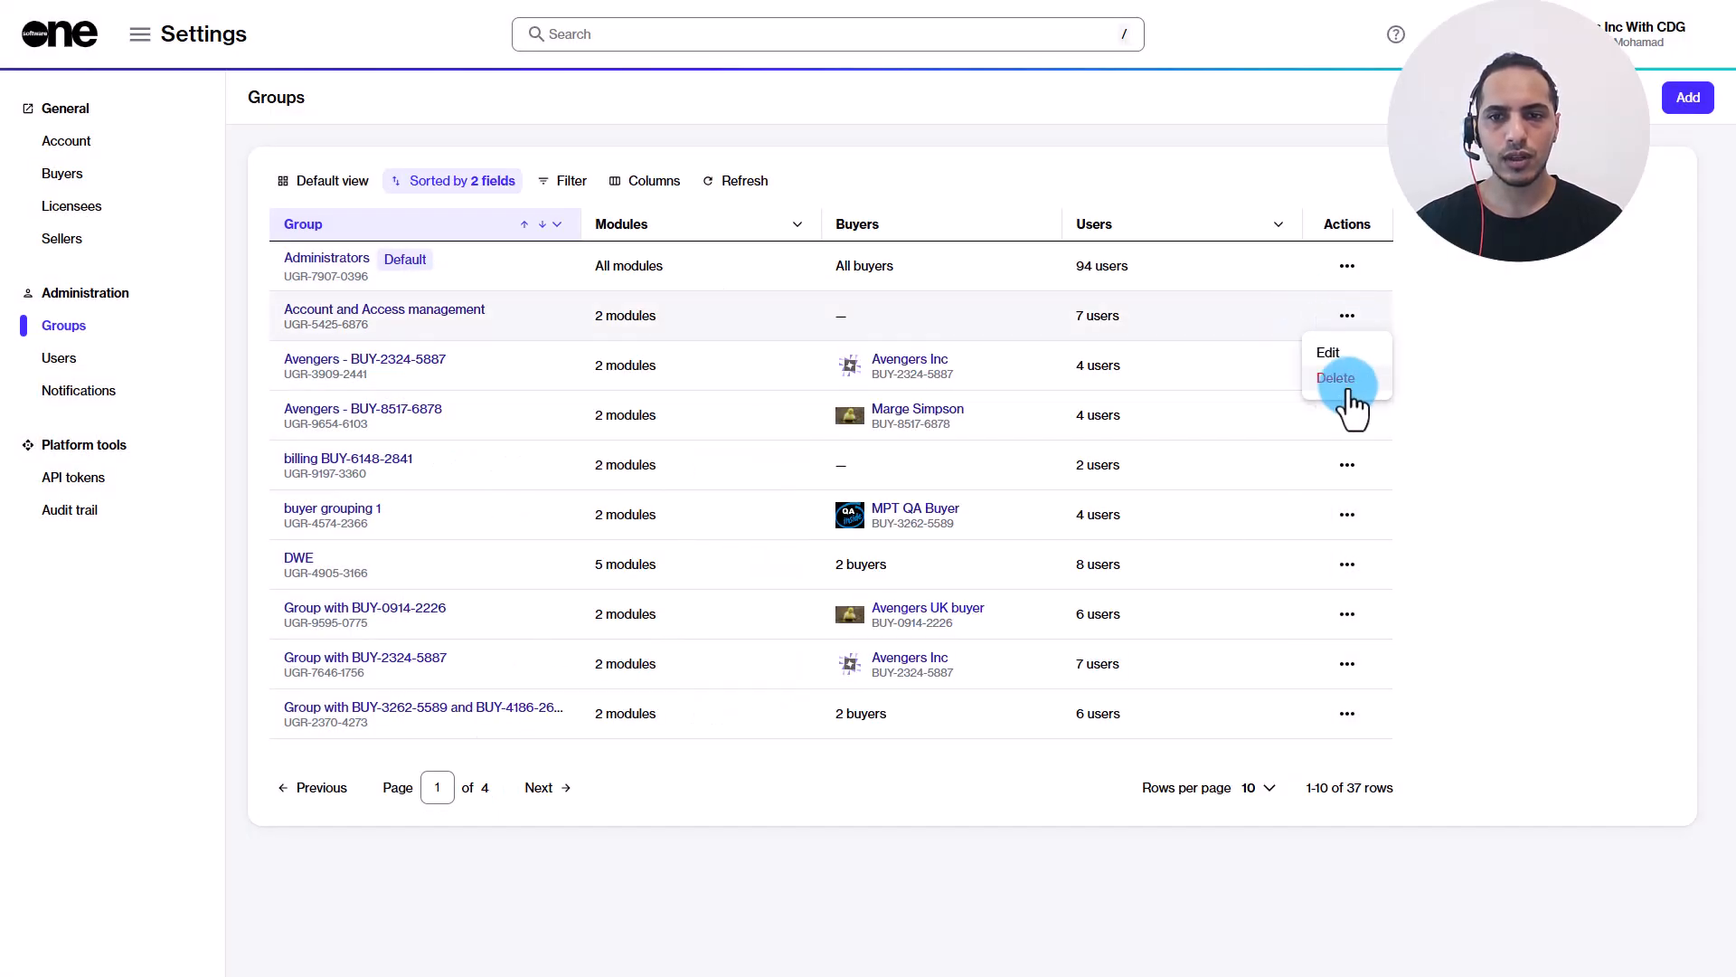
# Step: Edit the first listed user's groups, adding the Avengers group linked to Avengers Inc and removing Administrators, and save
pyautogui.click(72, 358)
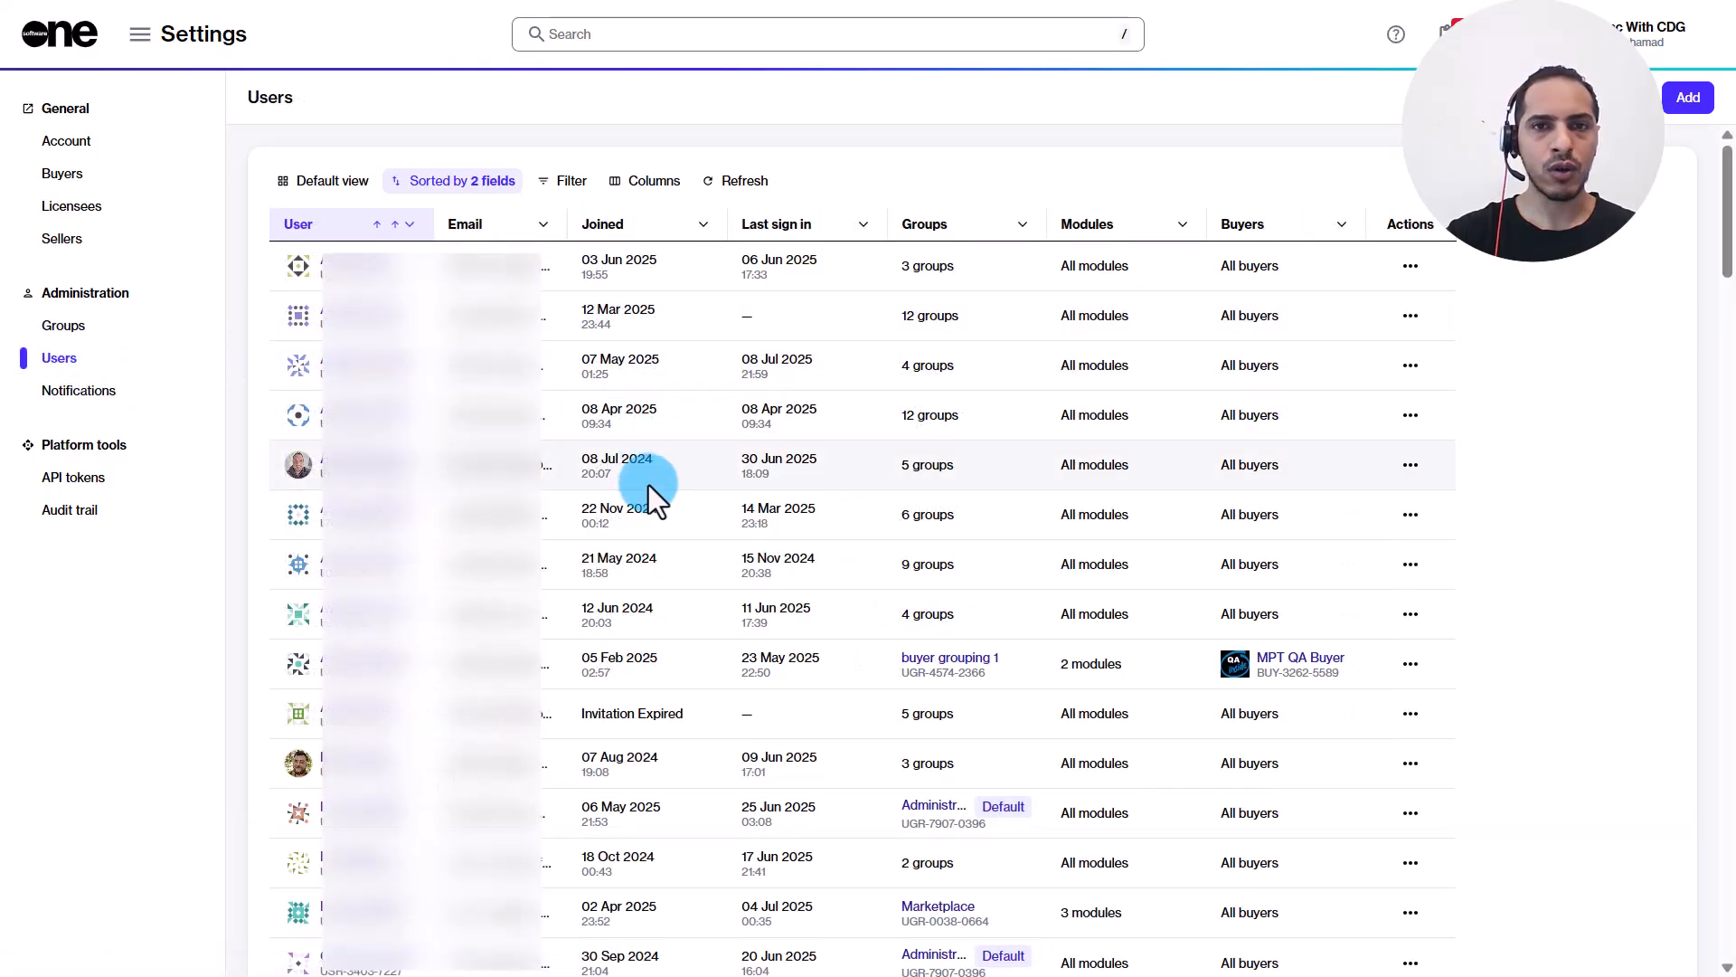
pyautogui.click(1411, 266)
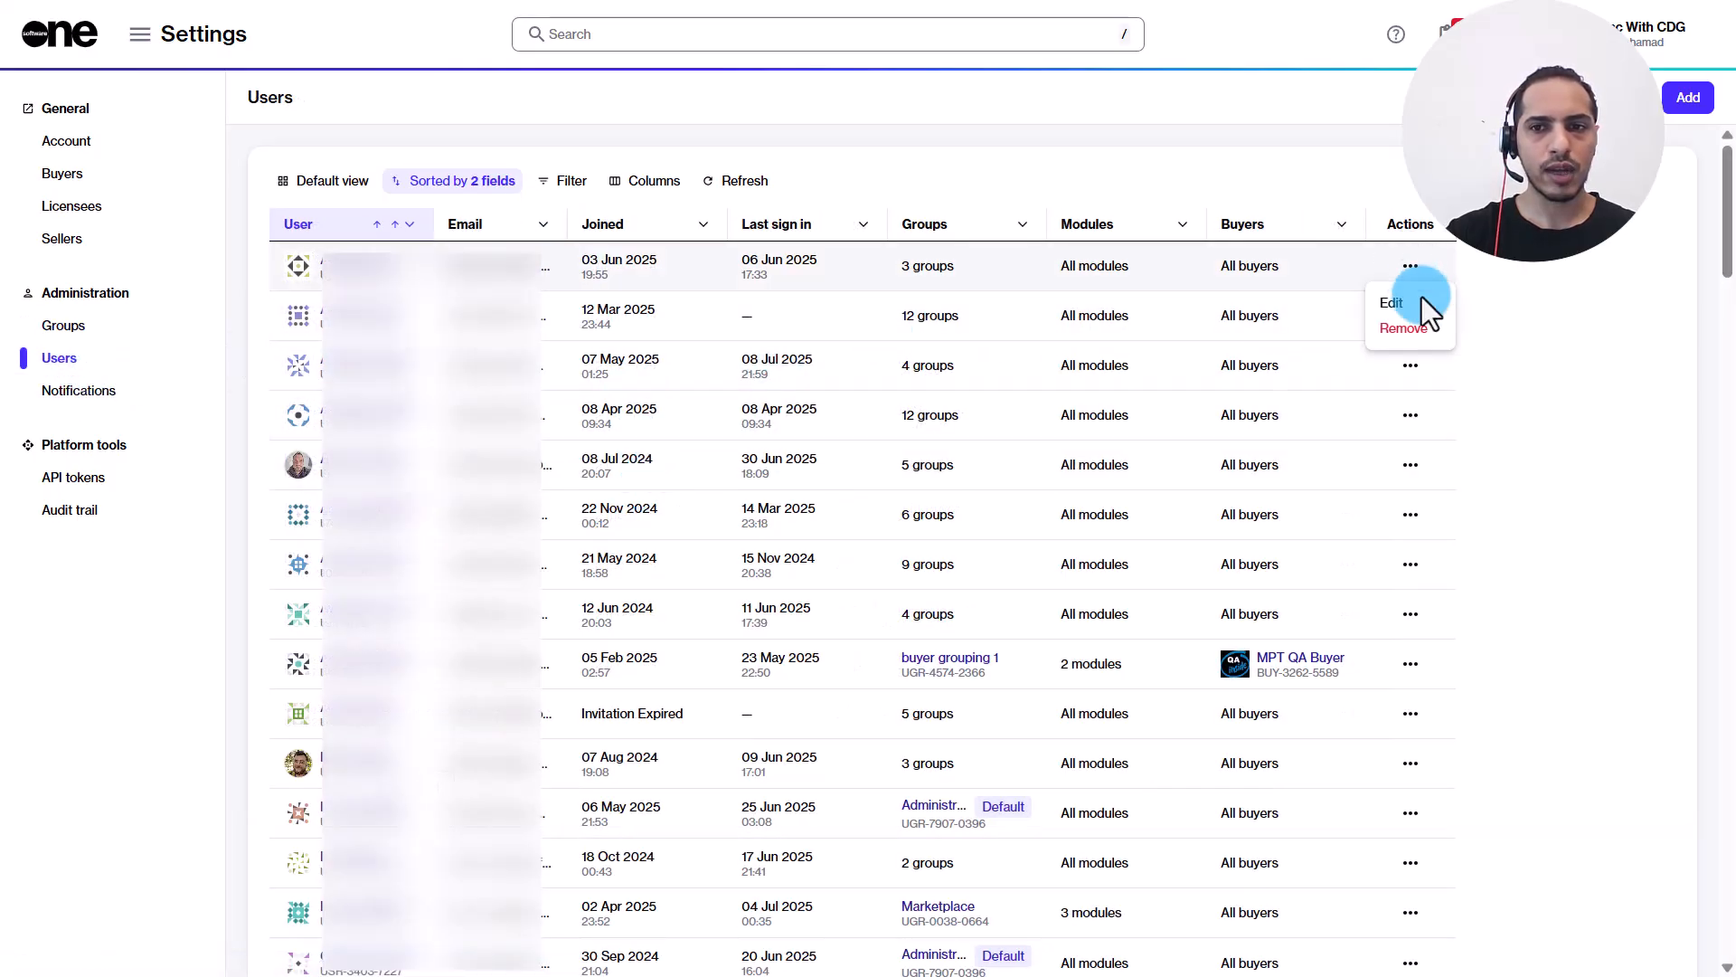
pyautogui.click(1422, 310)
pyautogui.click(570, 321)
pyautogui.click(668, 491)
pyautogui.click(667, 366)
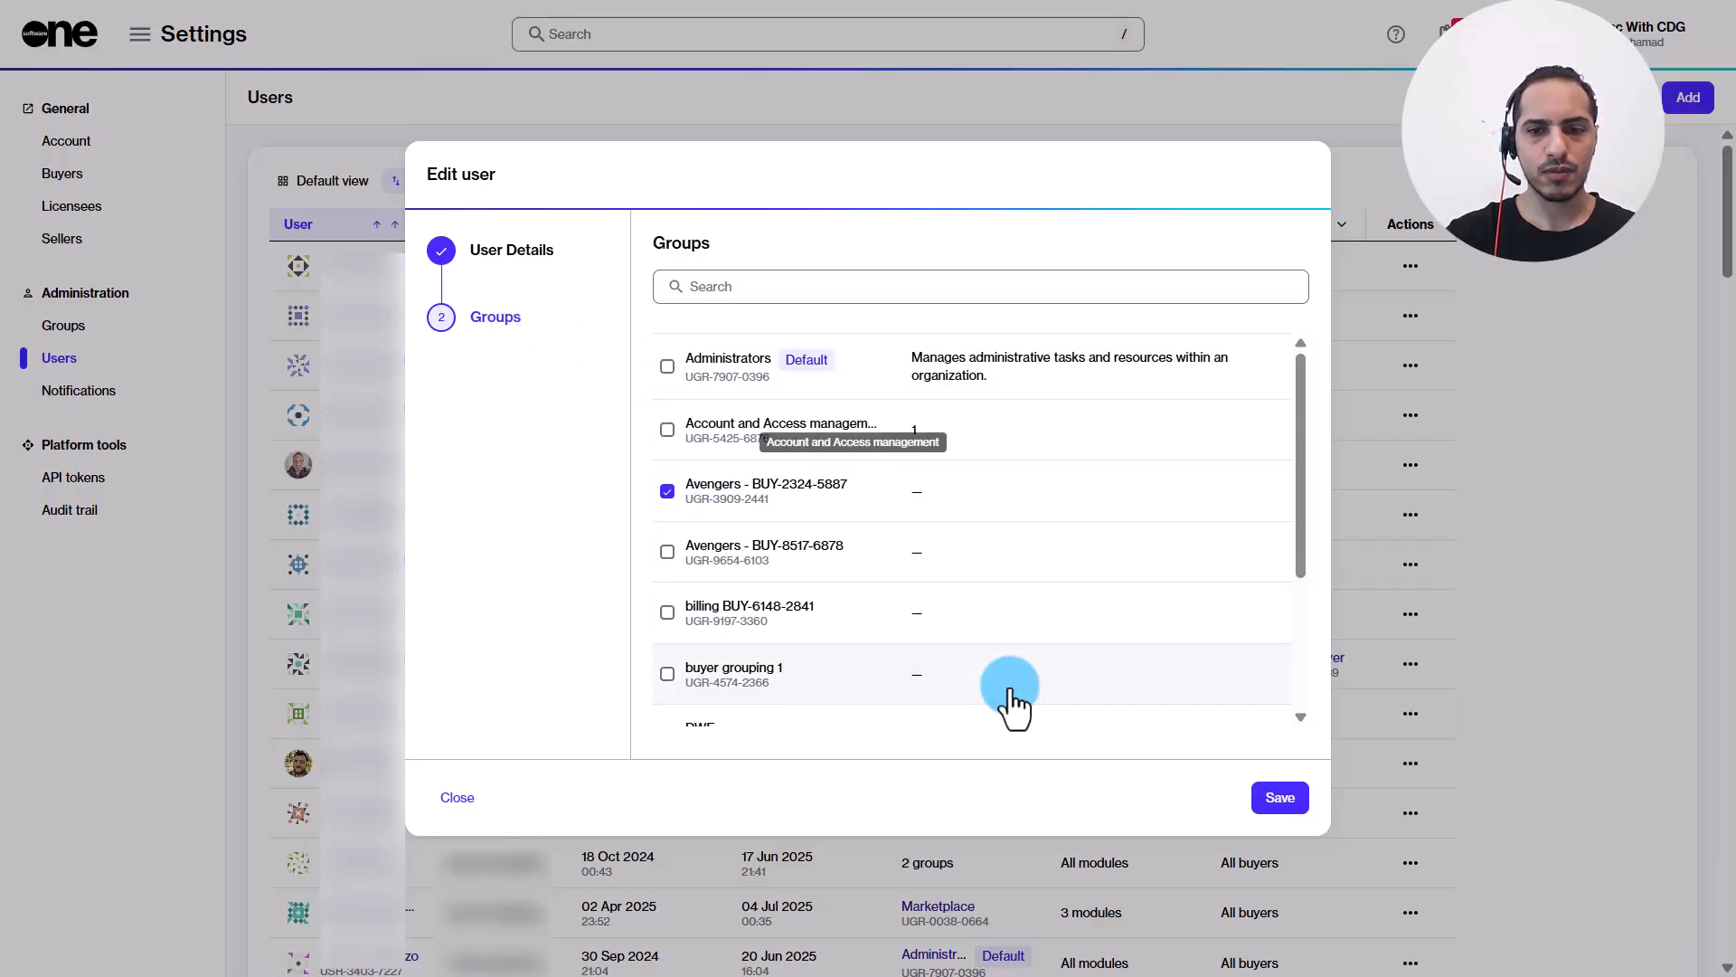
pyautogui.click(1278, 796)
pyautogui.click(1411, 266)
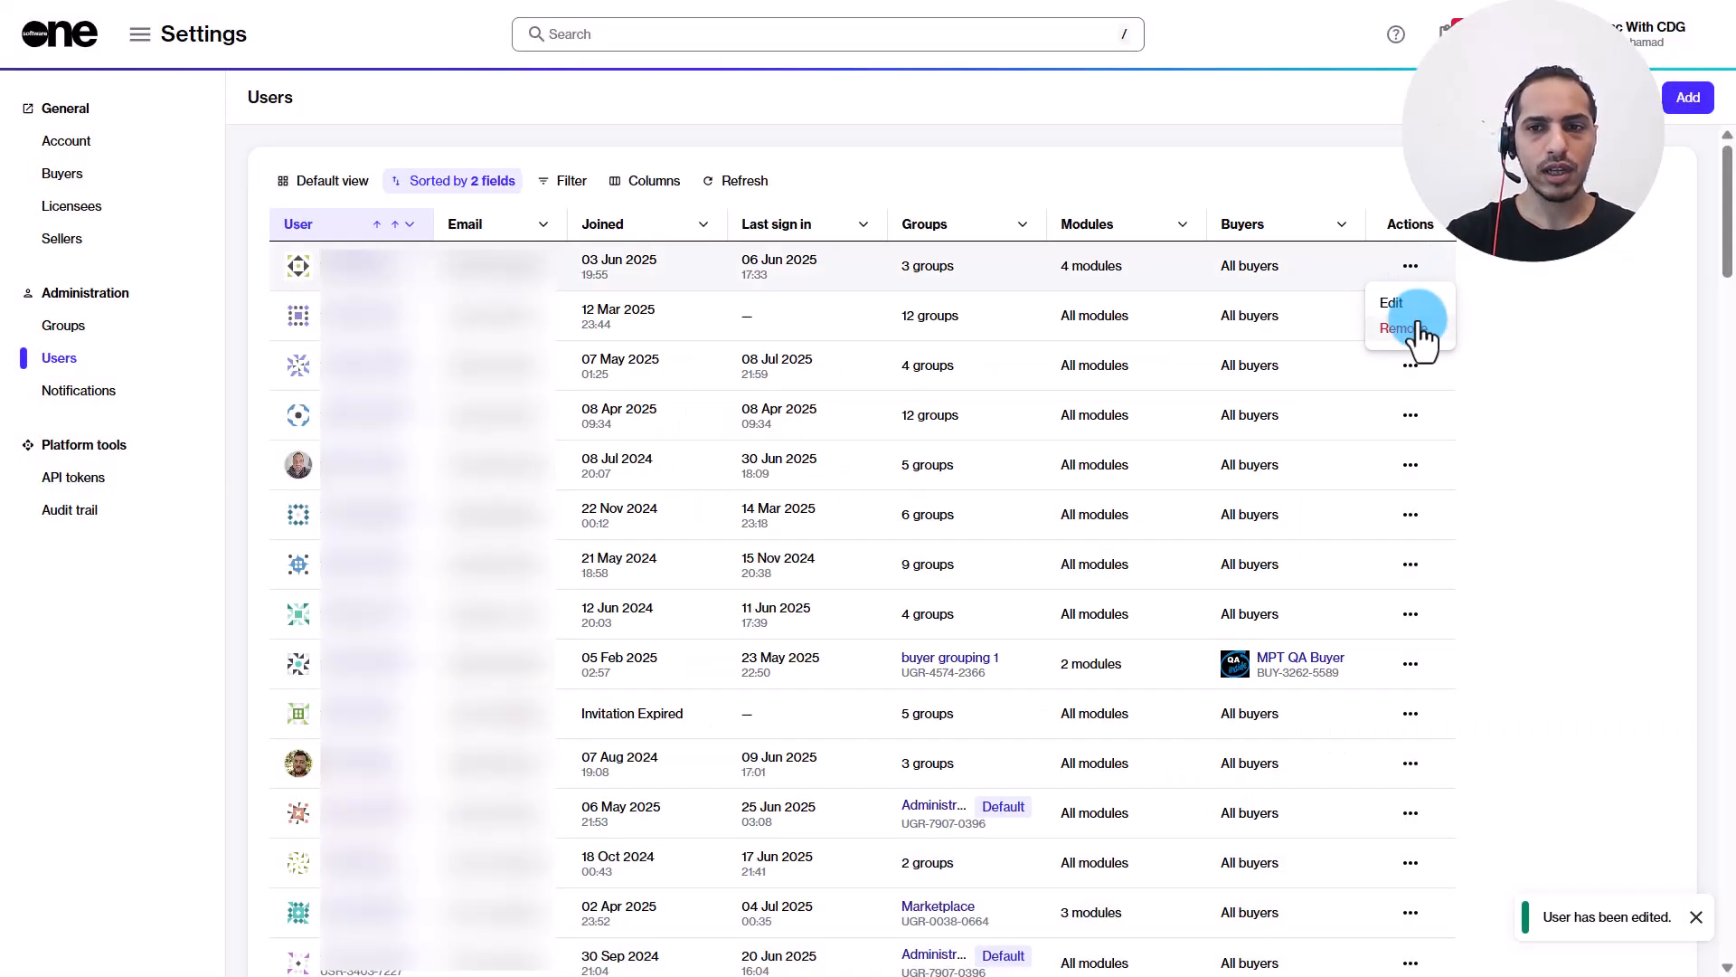
pyautogui.click(1632, 347)
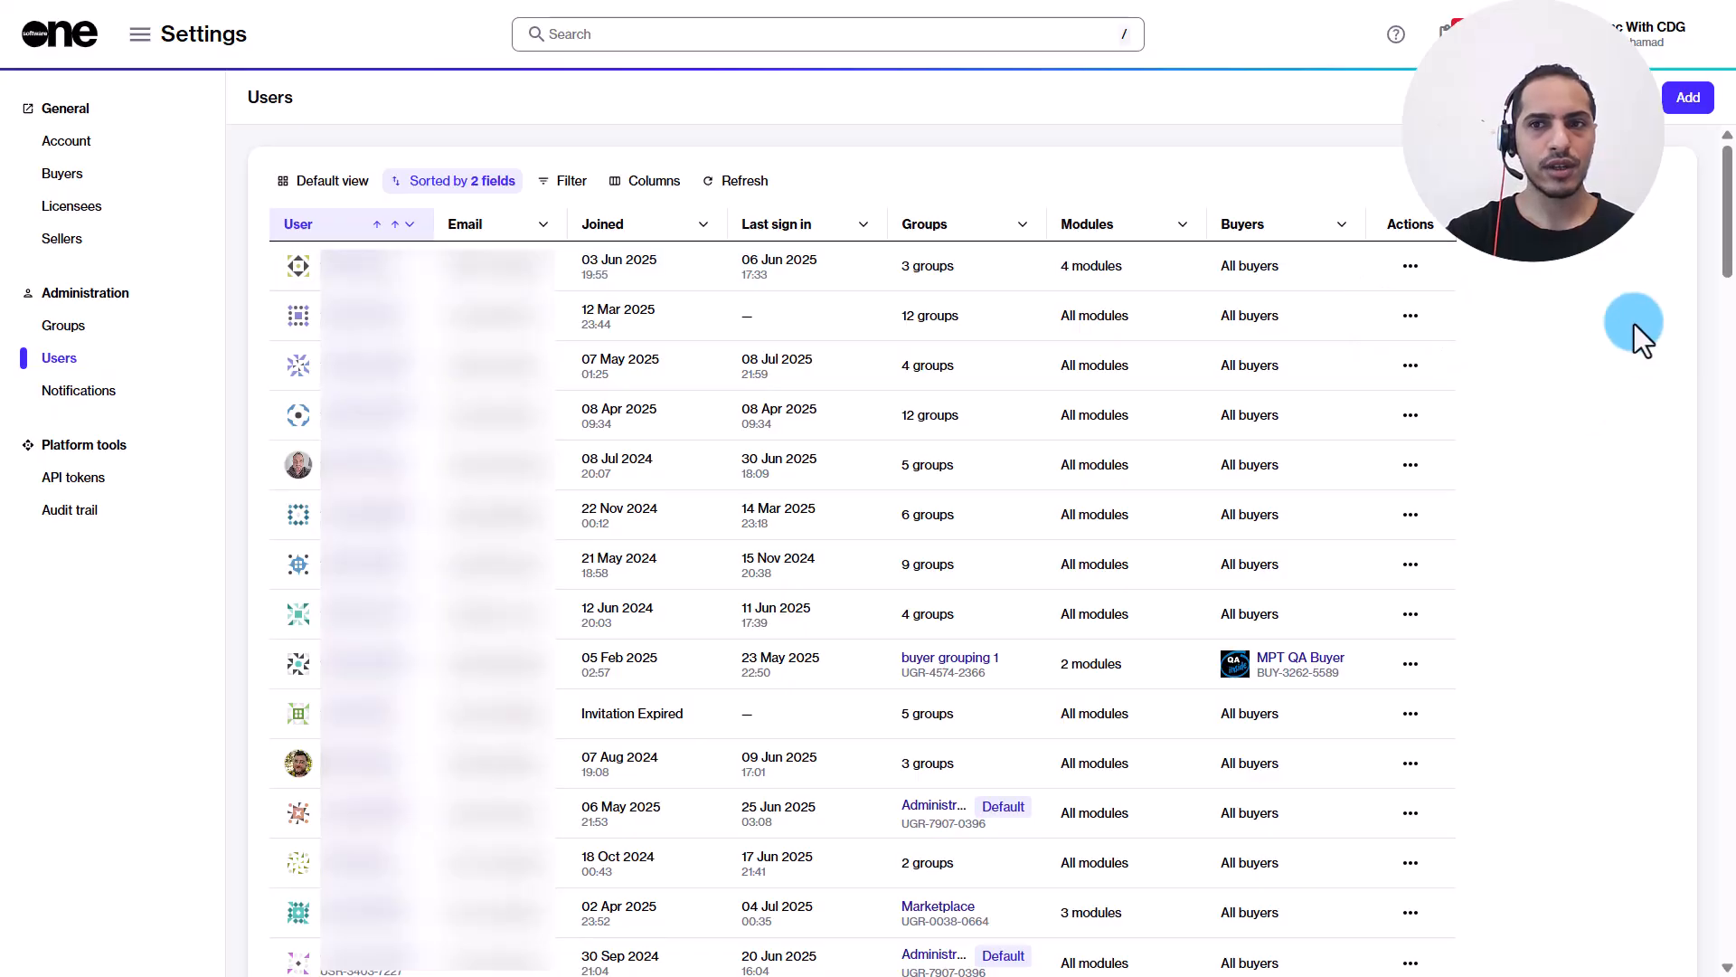
# Step: Start adding a new user and fill in the first name, last name and email address, leaving the phone details empty
pyautogui.click(1688, 98)
pyautogui.click(807, 311)
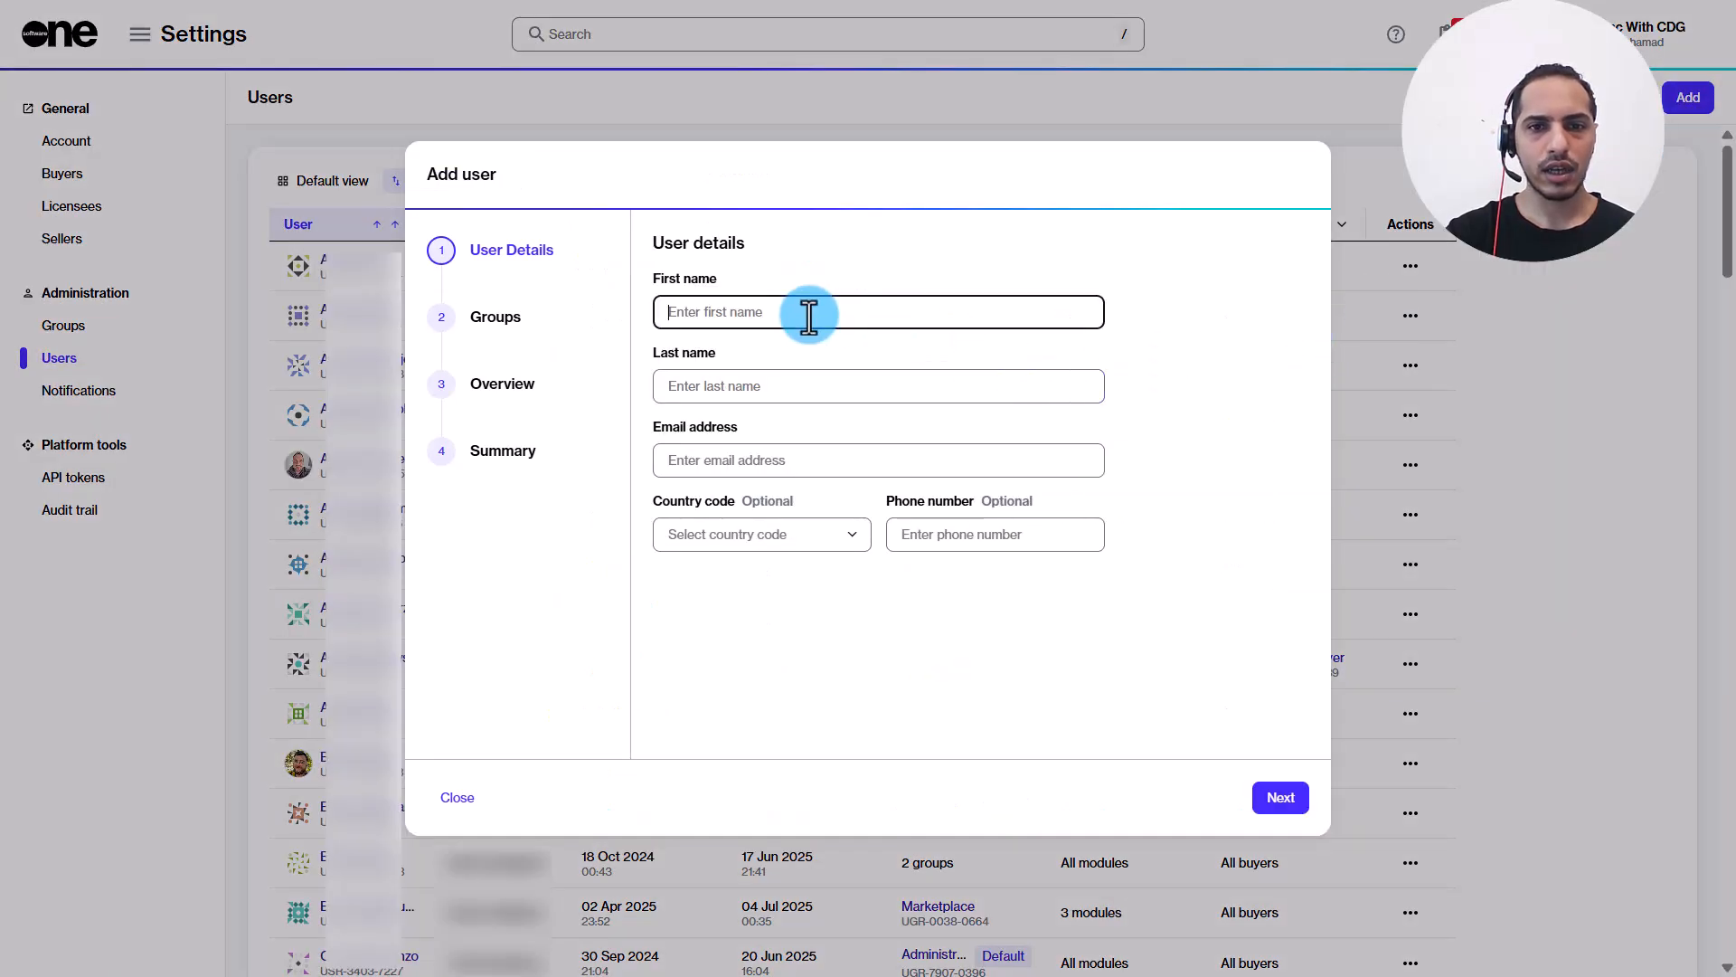
pyautogui.click(816, 367)
pyautogui.click(734, 383)
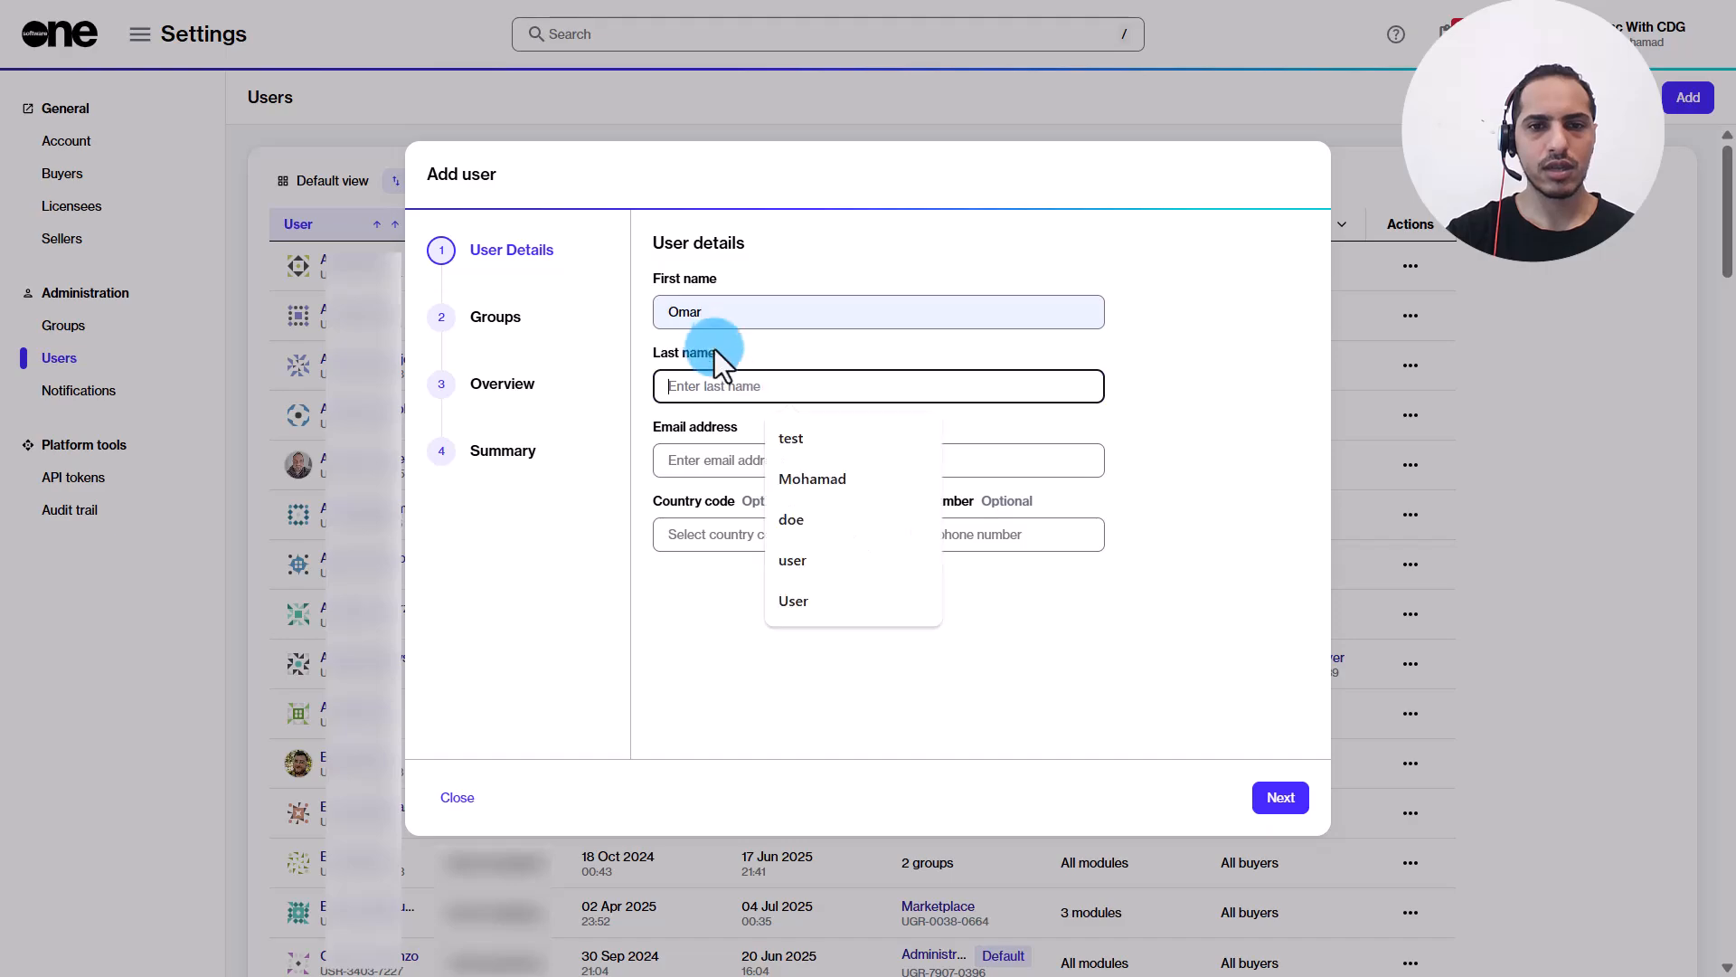
pyautogui.click(822, 560)
pyautogui.click(697, 458)
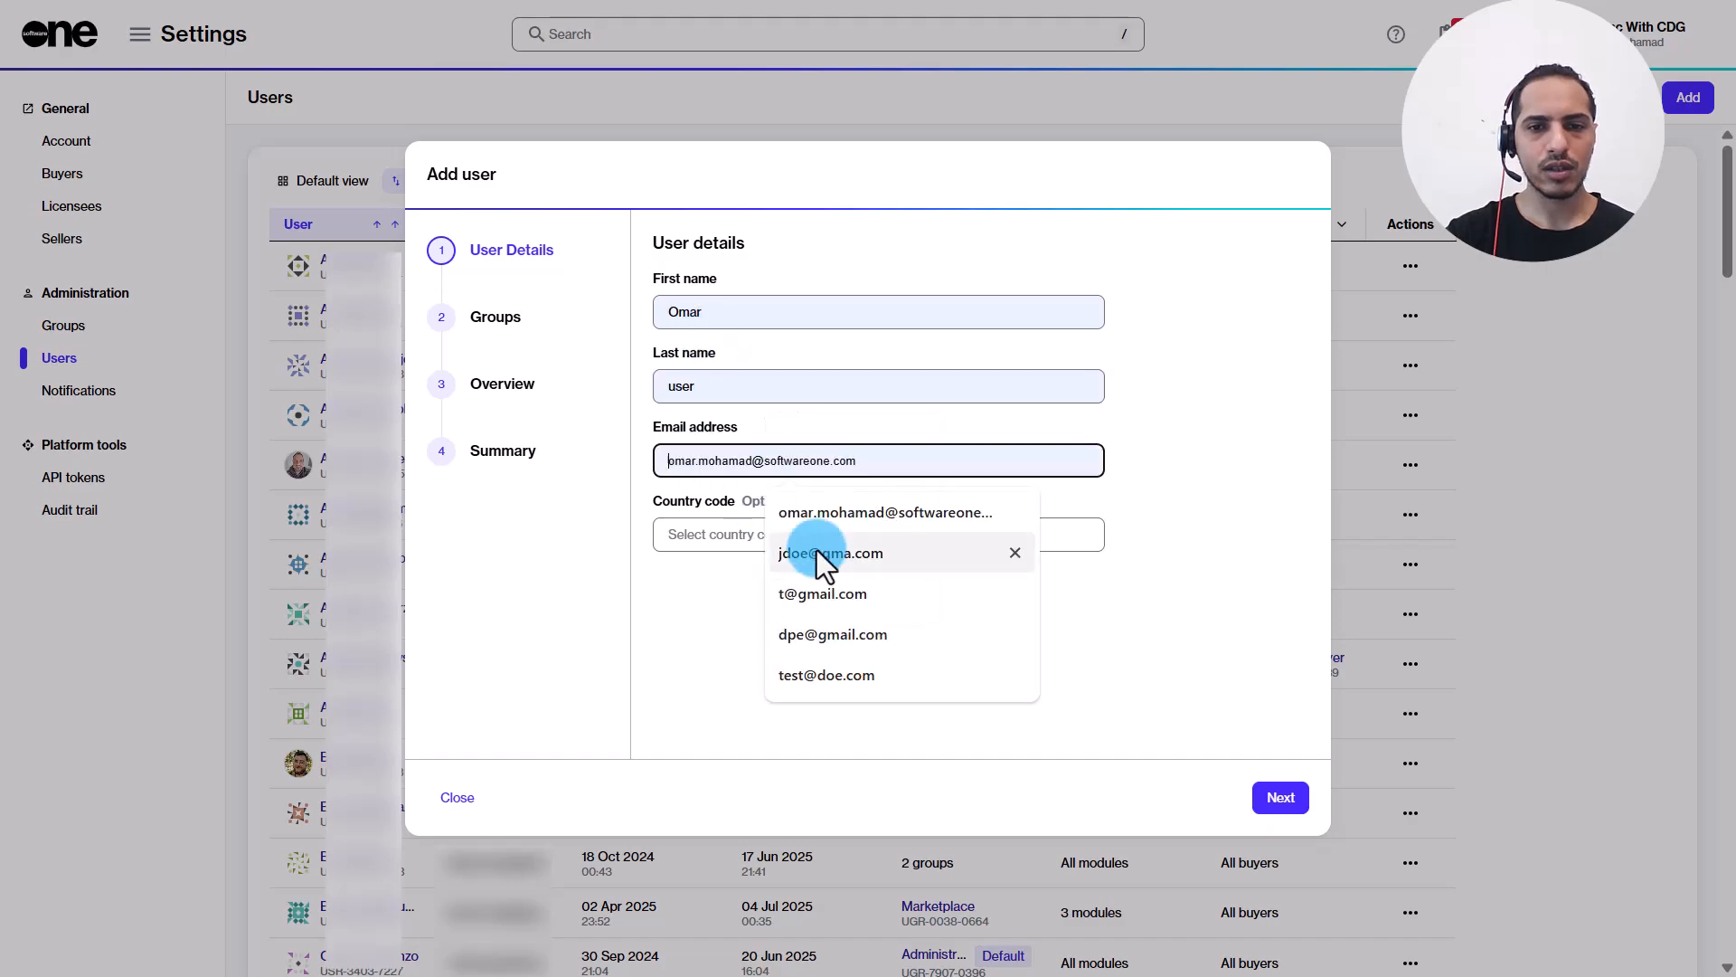
pyautogui.click(841, 592)
pyautogui.click(1276, 796)
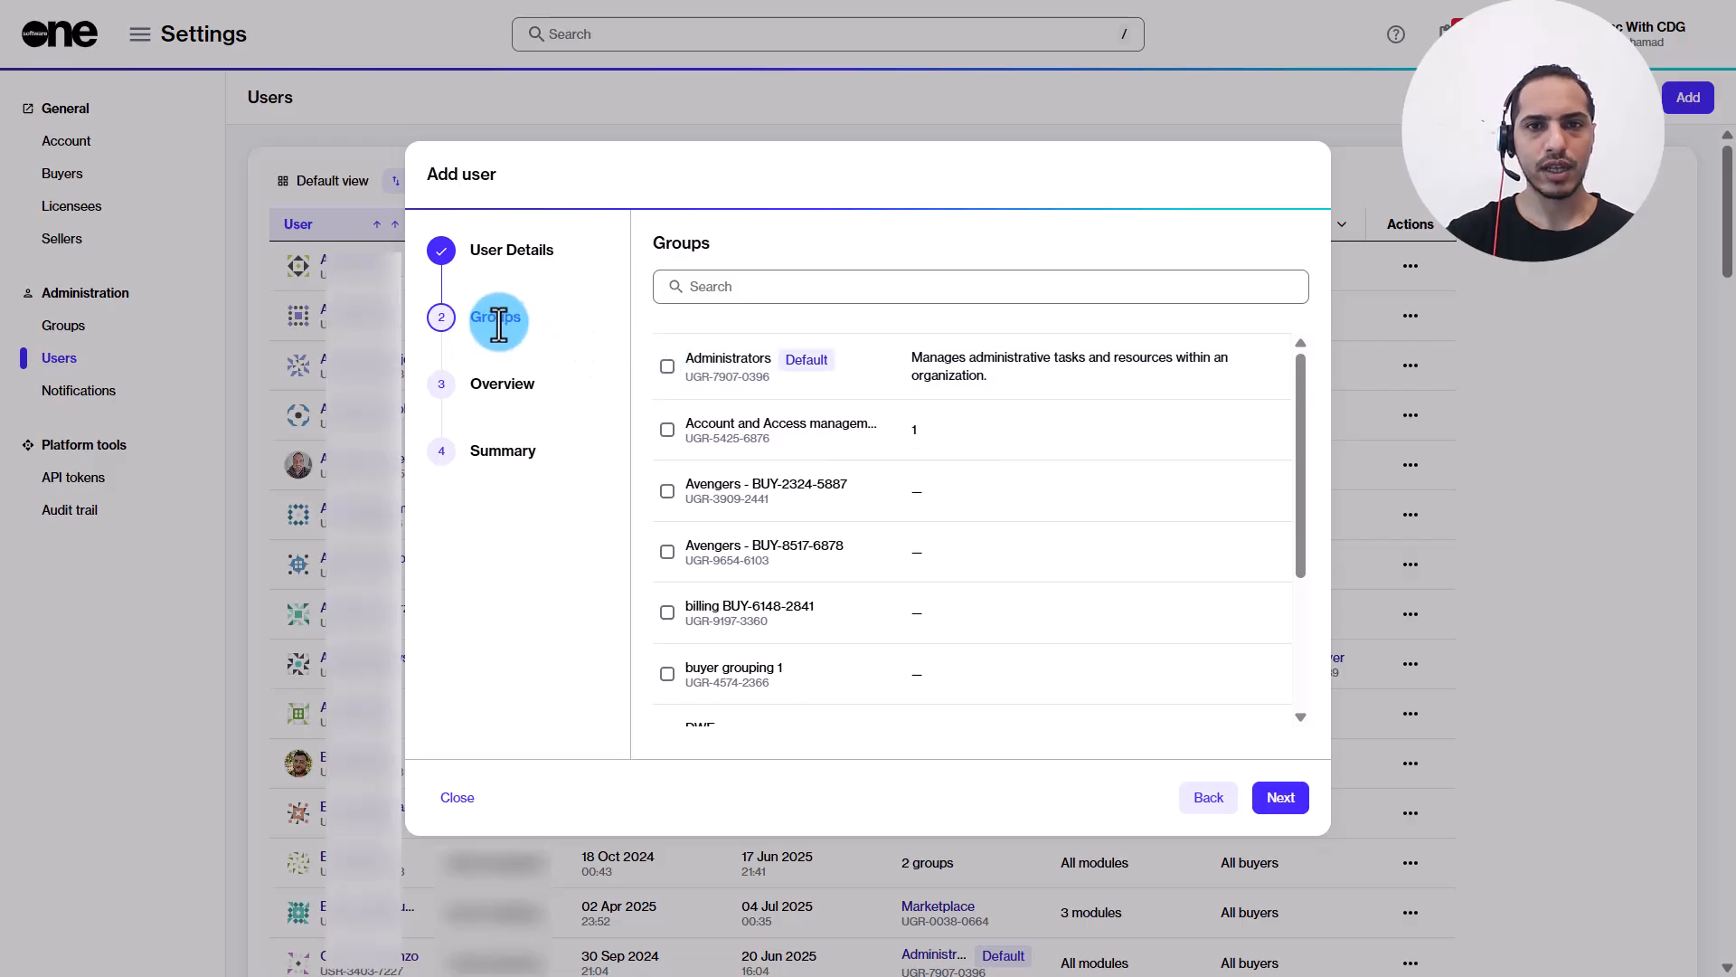
# Step: Assign the new user to the Administrators group and continue to the overview
pyautogui.click(667, 366)
pyautogui.click(1281, 797)
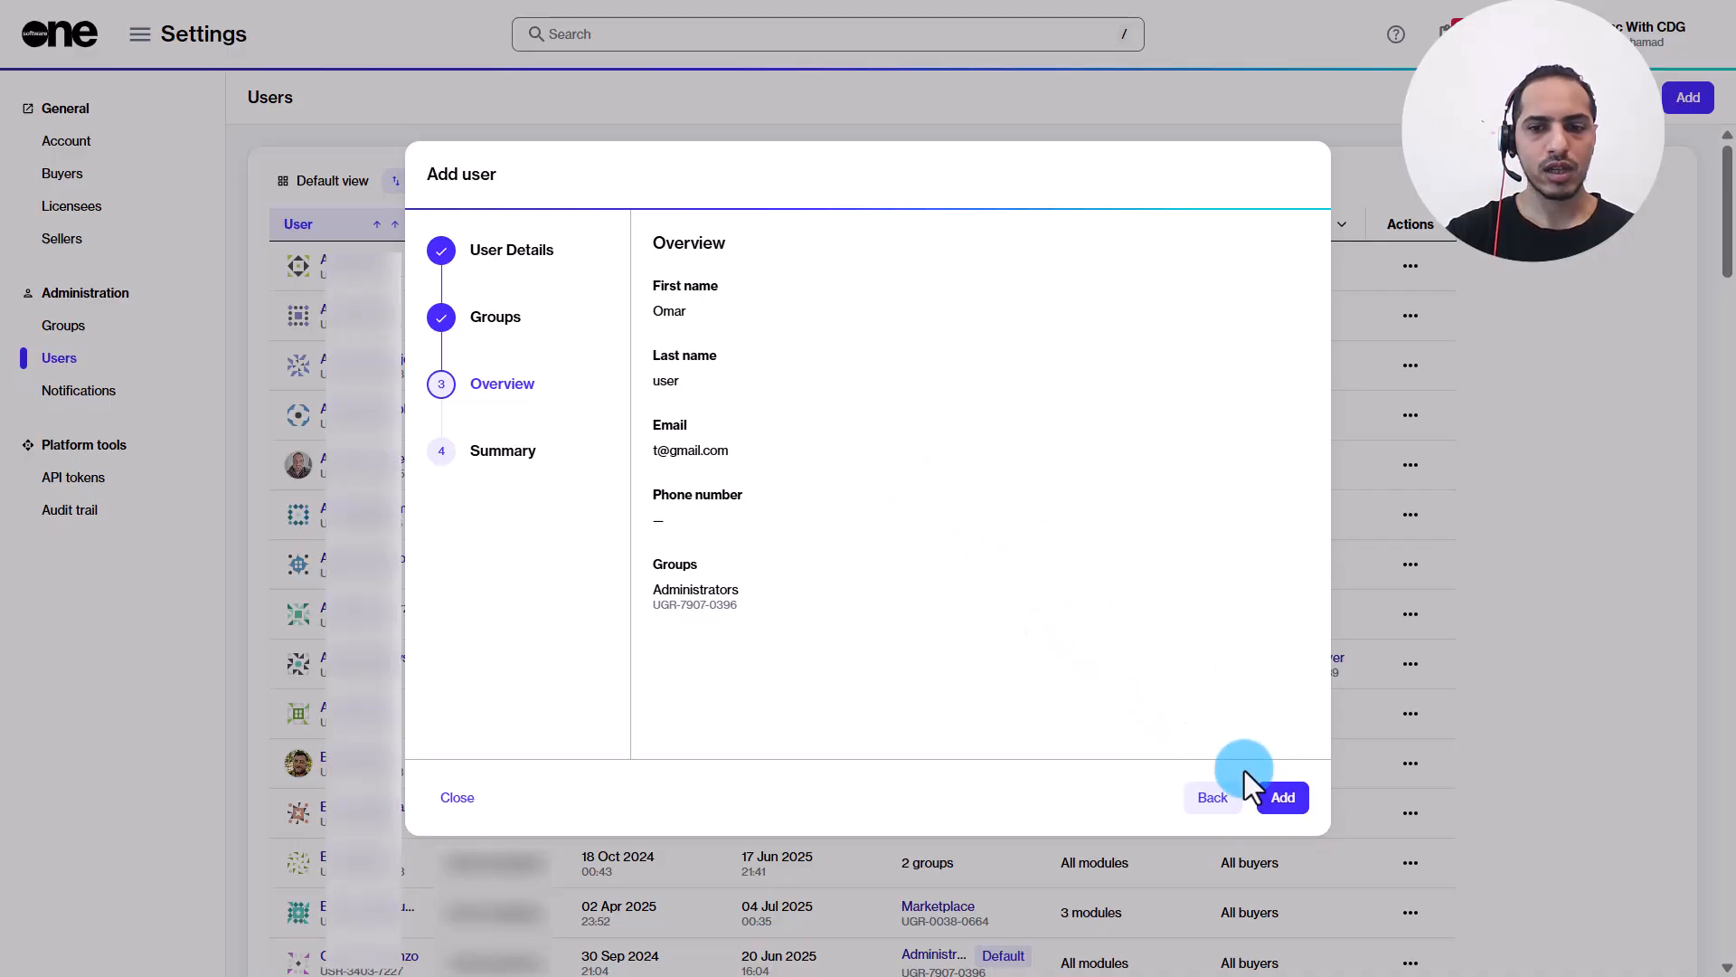
# Step: Add the new user from the overview and copy the generated invitation link
pyautogui.click(1280, 797)
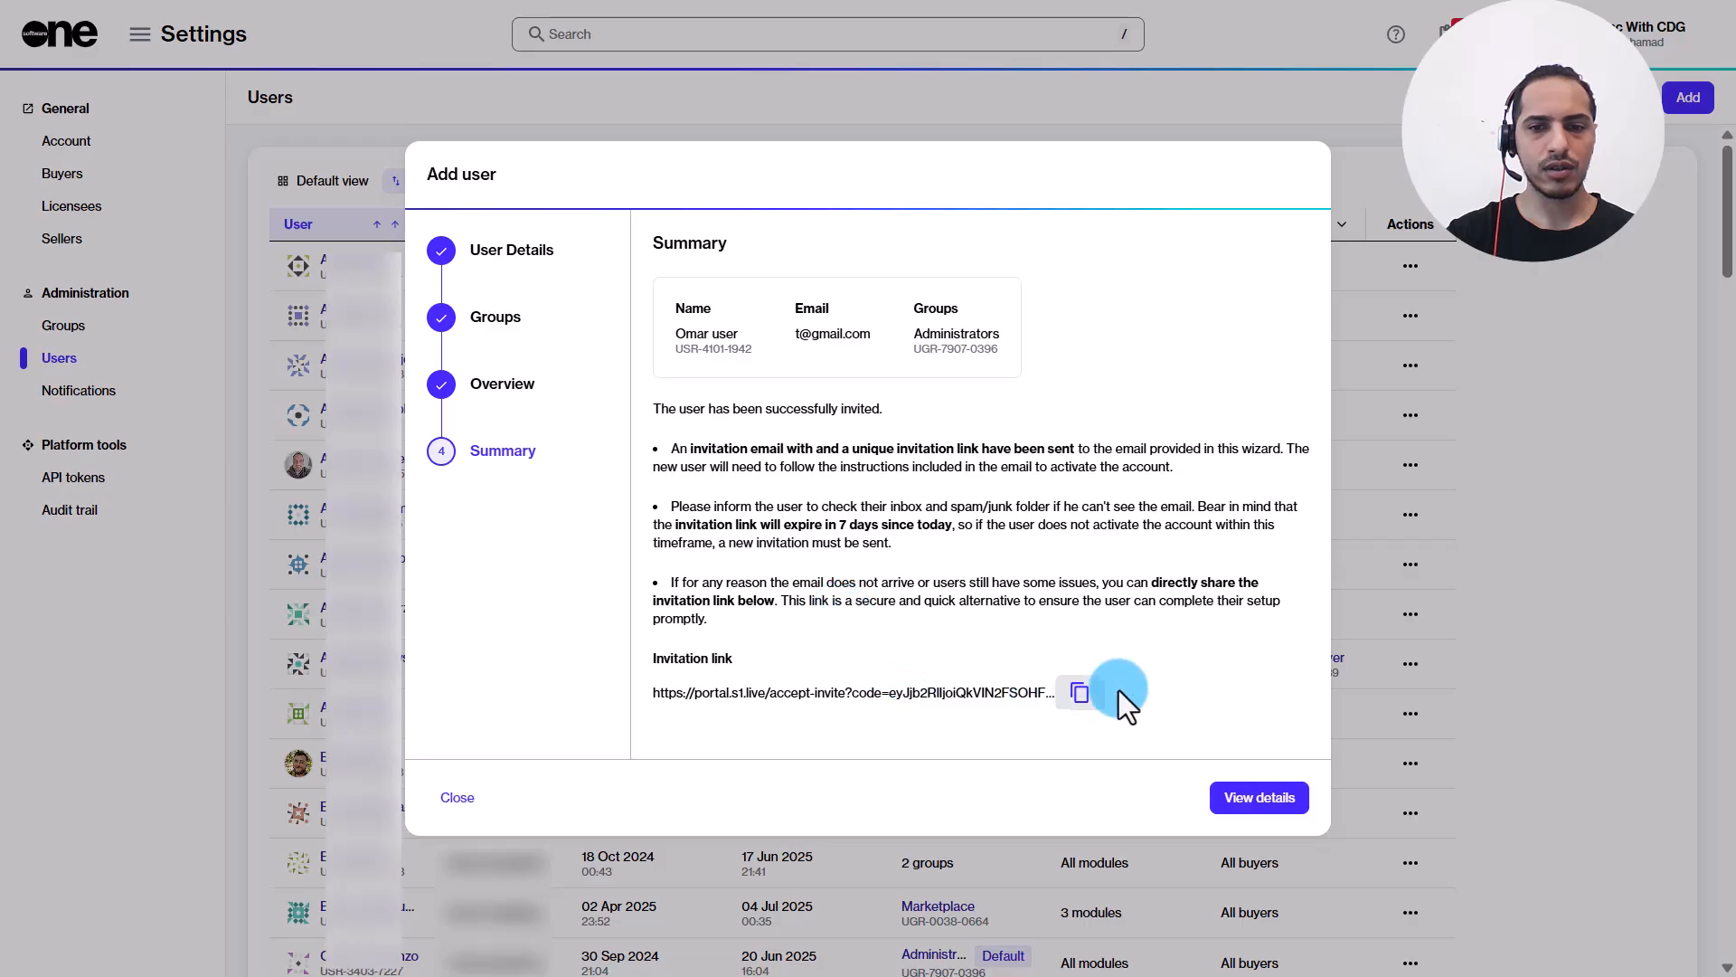
pyautogui.click(1077, 693)
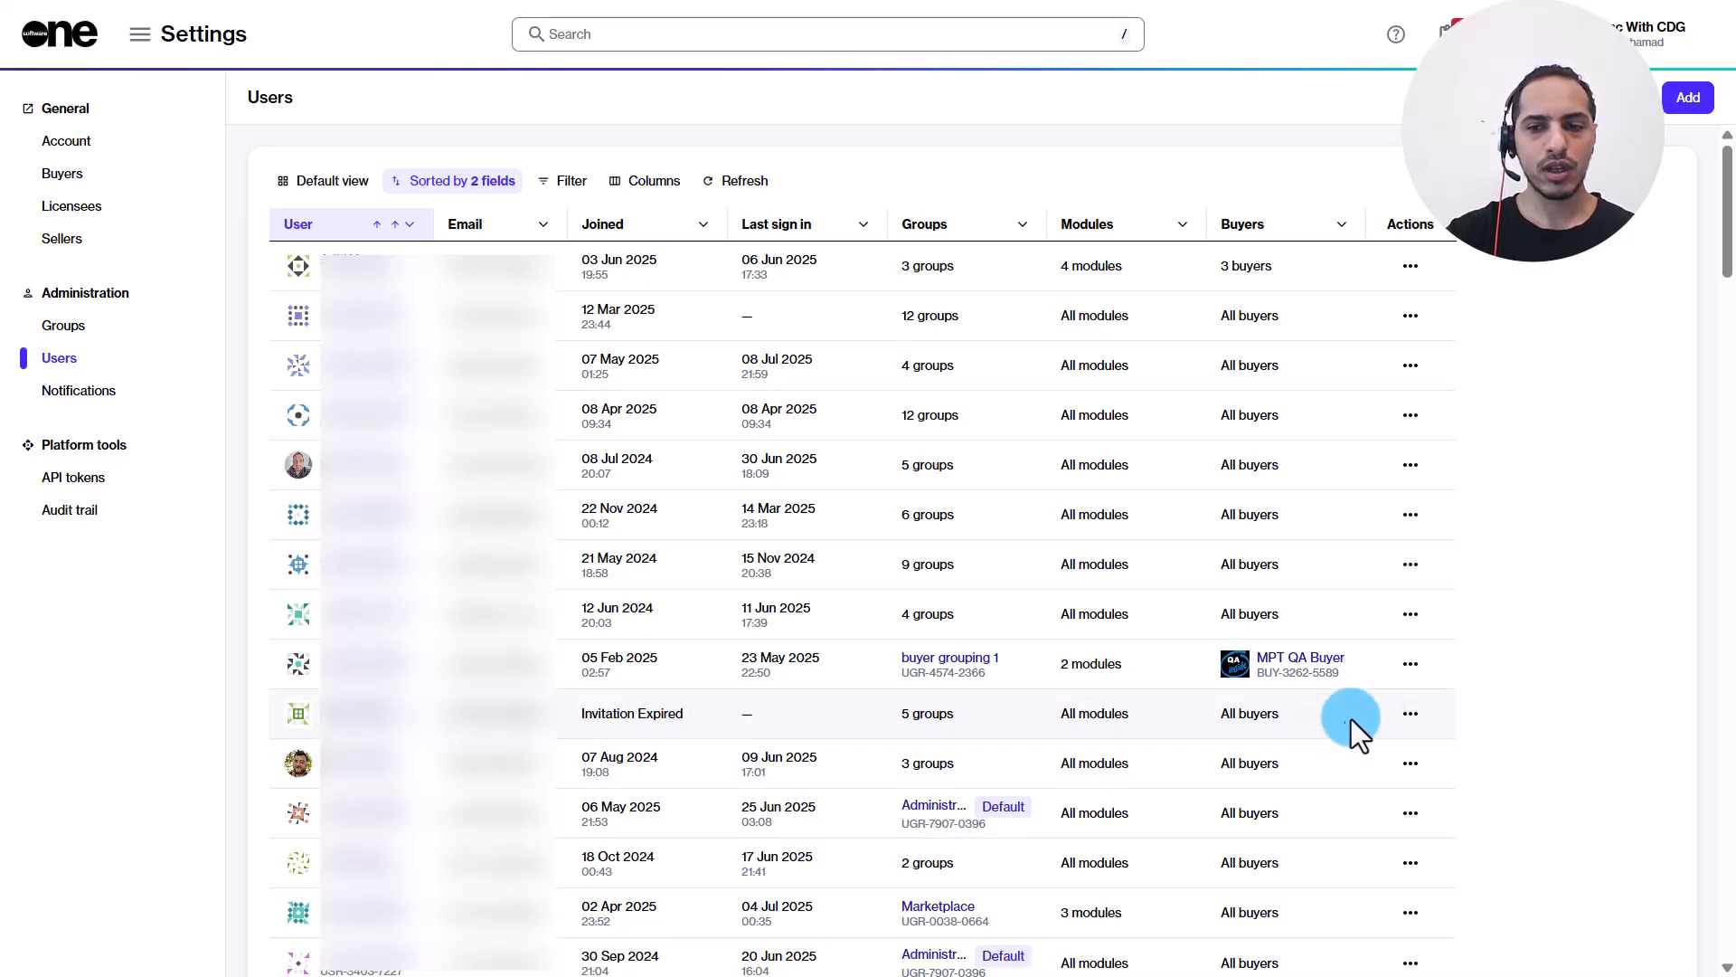
# Step: Send a new invitation to the listed user whose invitation has expired
pyautogui.click(1410, 714)
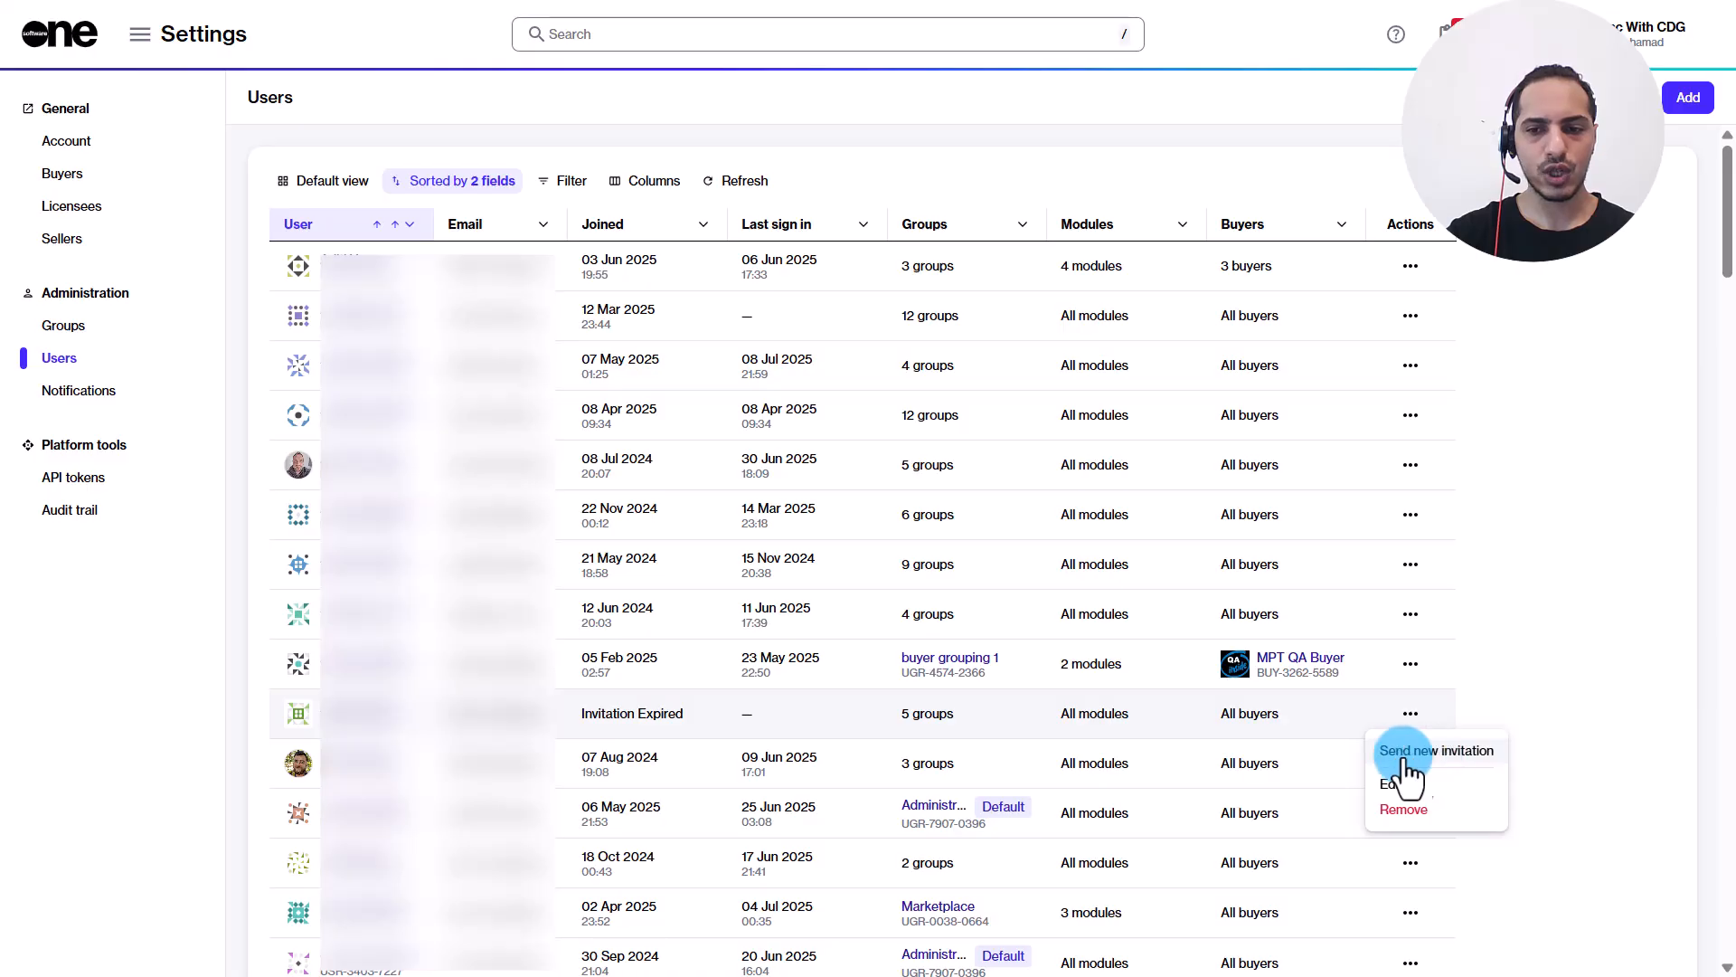
pyautogui.click(1423, 760)
# Step: Open the recipients of the Billing and Invoice notification subscriber and disable this category without adding notes
pyautogui.click(106, 391)
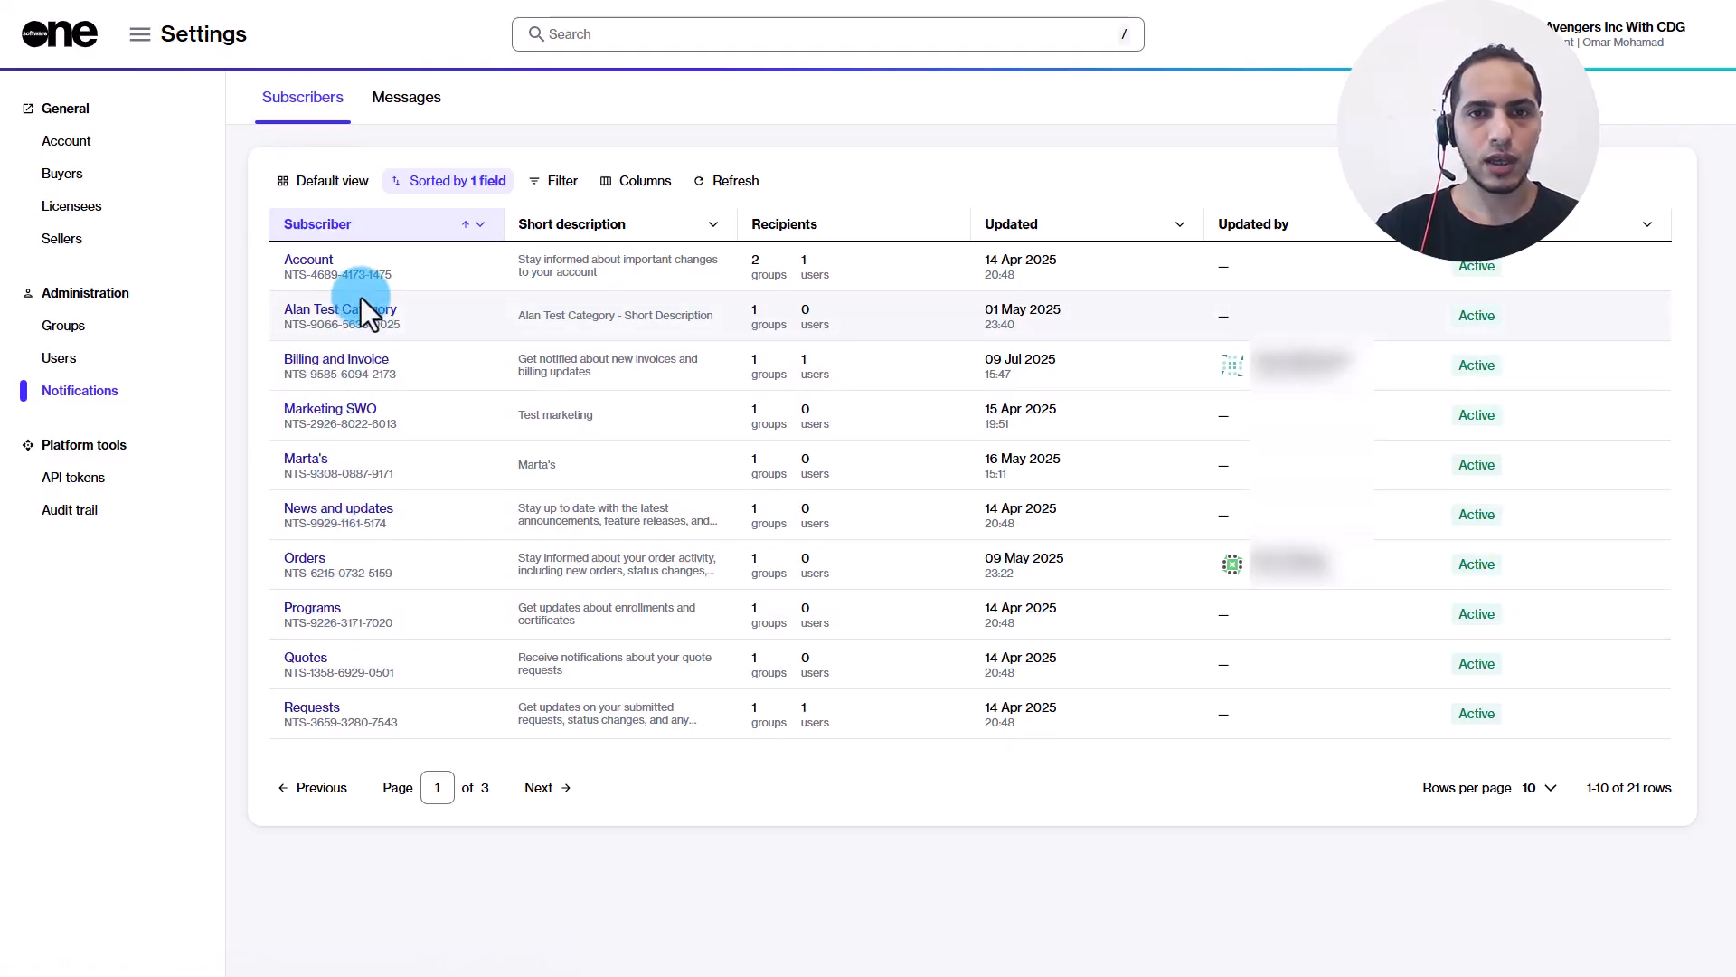
pyautogui.click(350, 365)
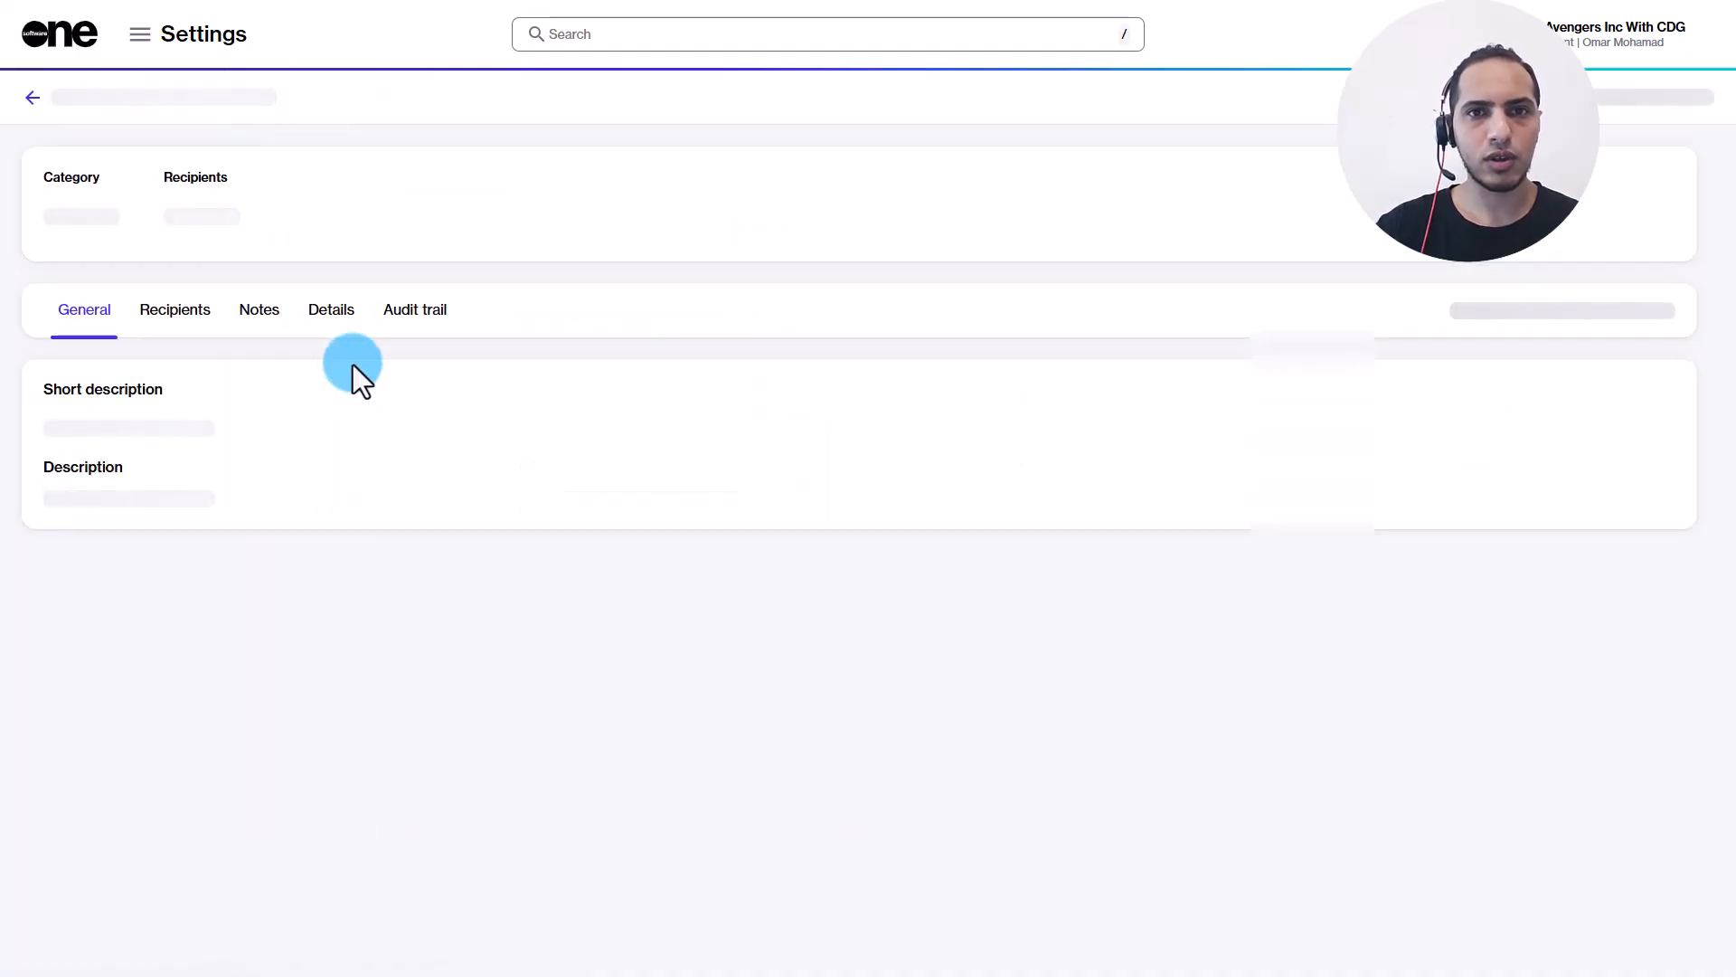
pyautogui.click(161, 304)
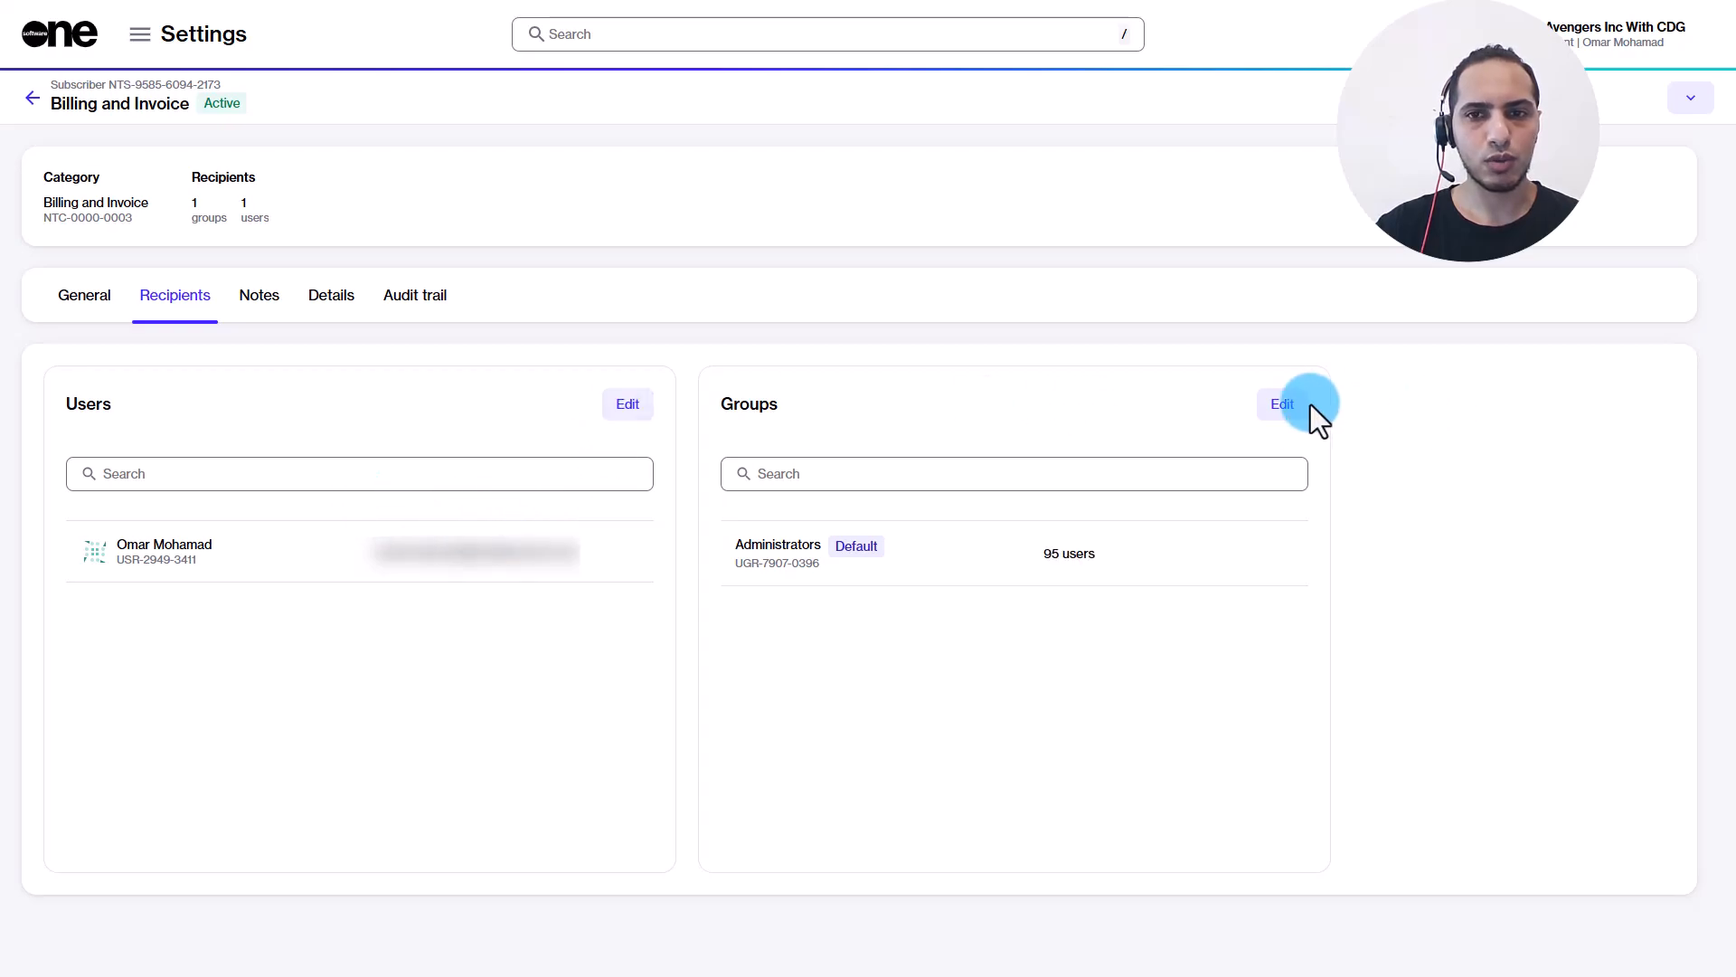
pyautogui.click(1684, 100)
pyautogui.click(1679, 159)
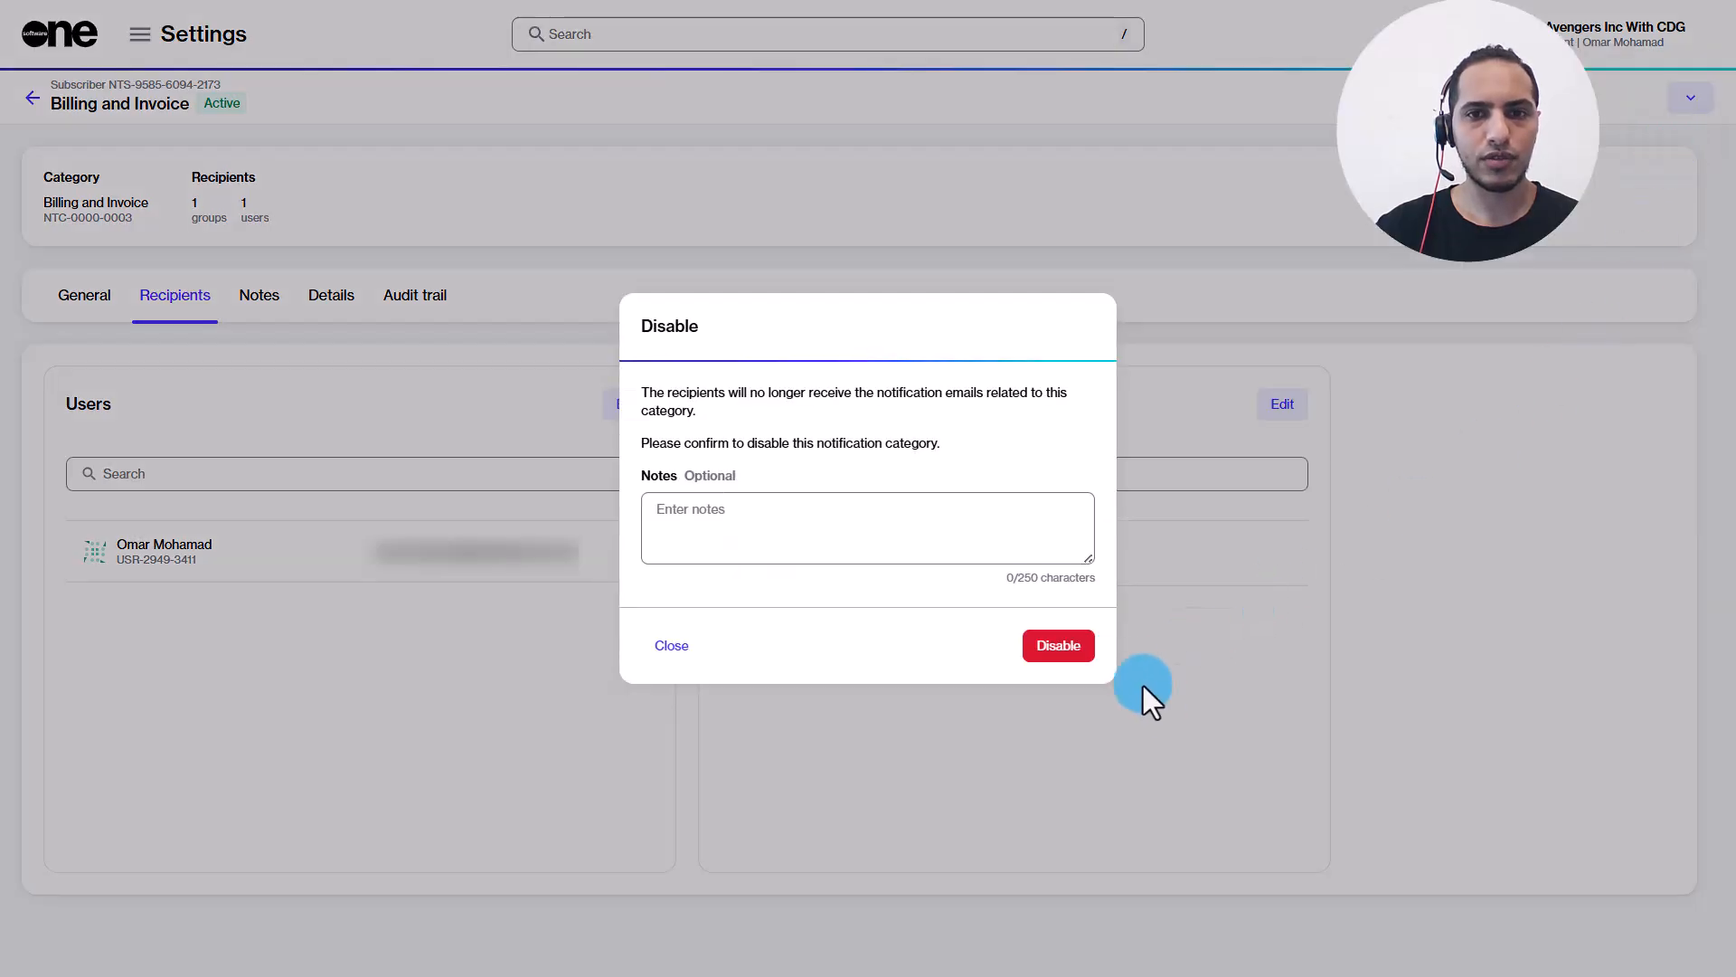
pyautogui.click(1065, 649)
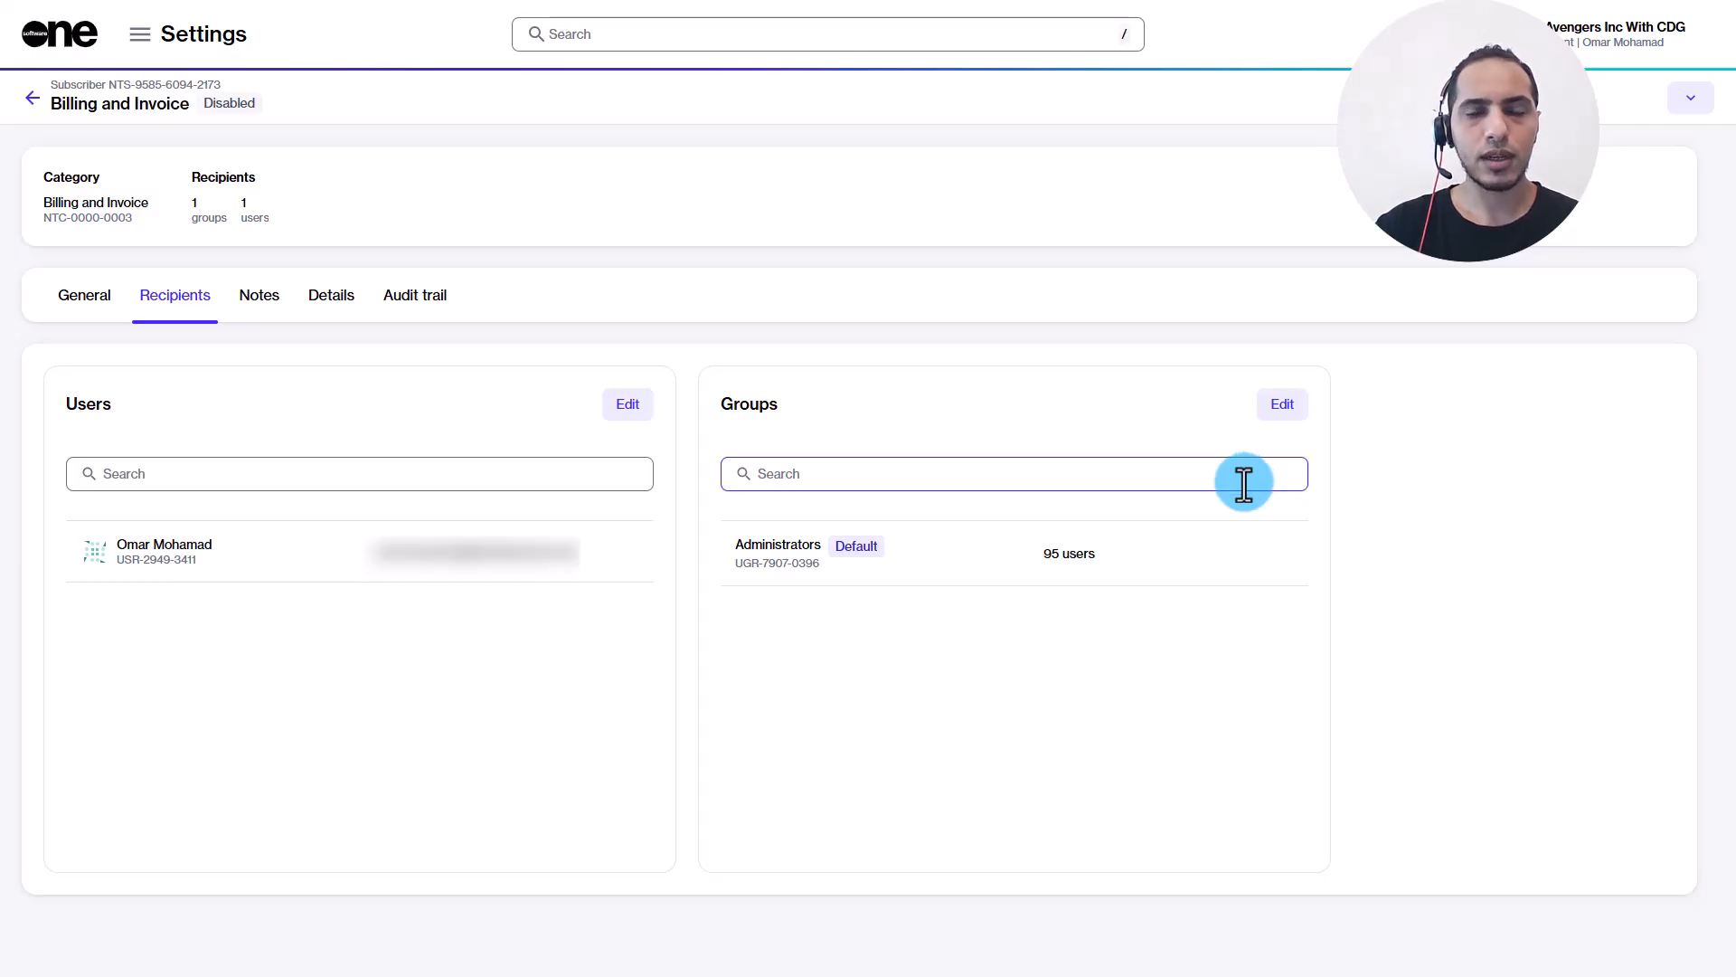
# Step: Add the first listed user to the recipients of the Billing and Invoice notifications and save
pyautogui.click(626, 405)
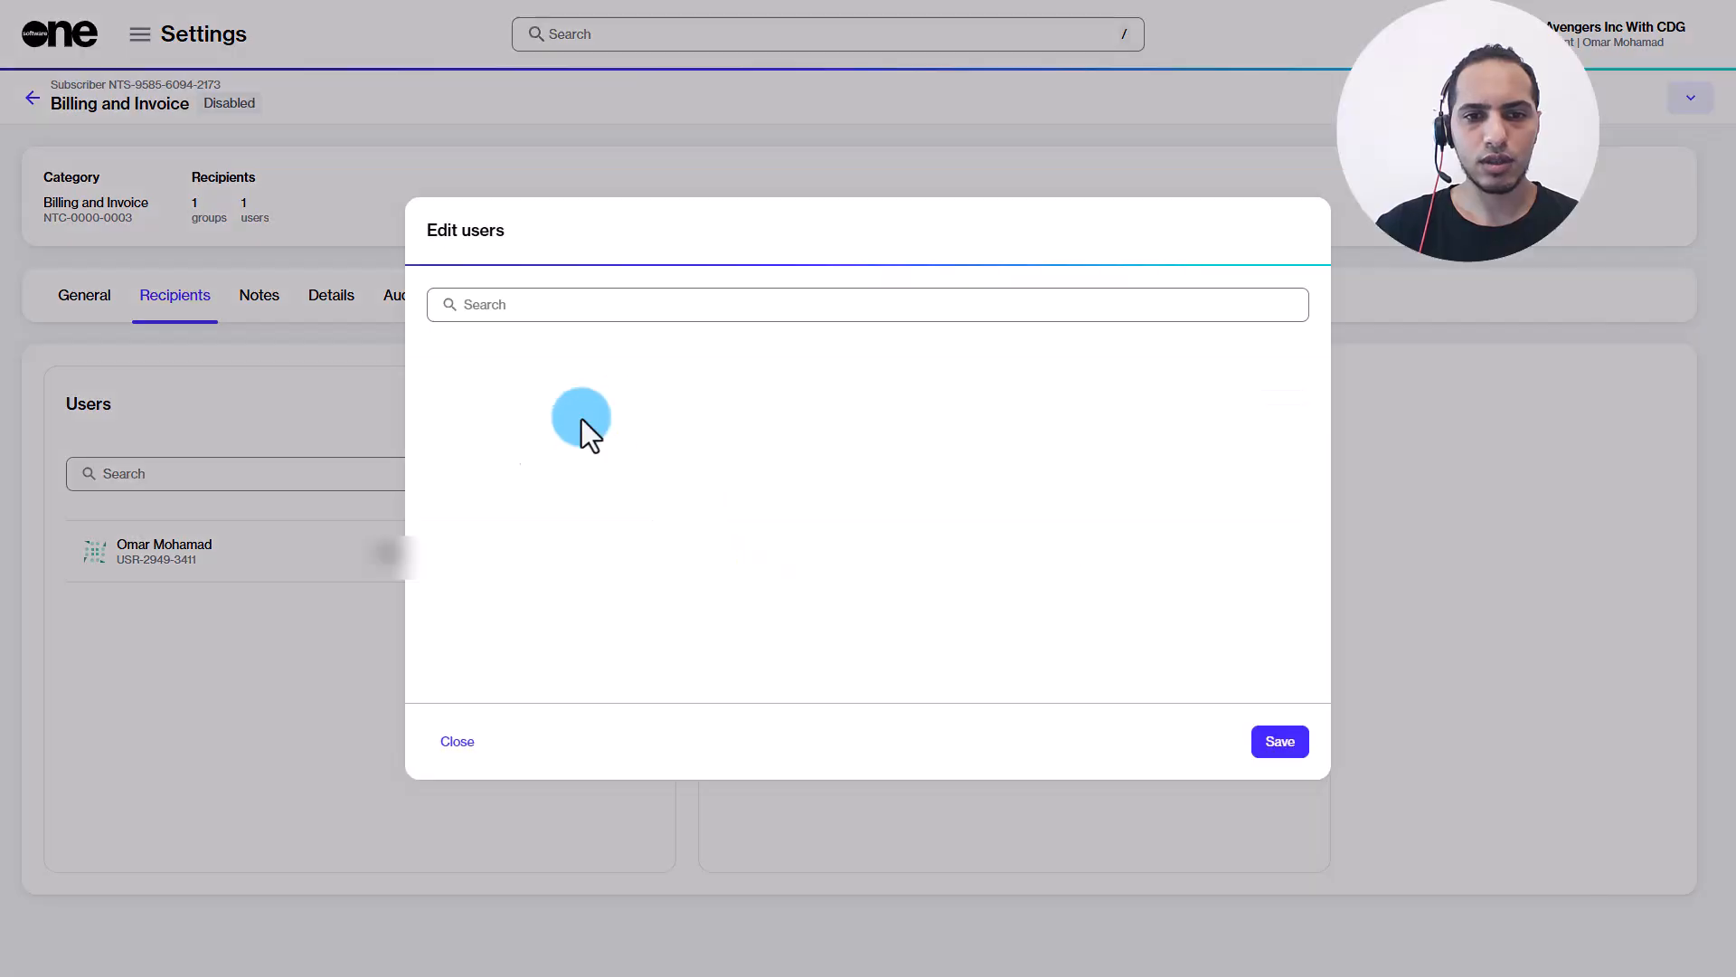
pyautogui.click(440, 382)
pyautogui.click(1281, 744)
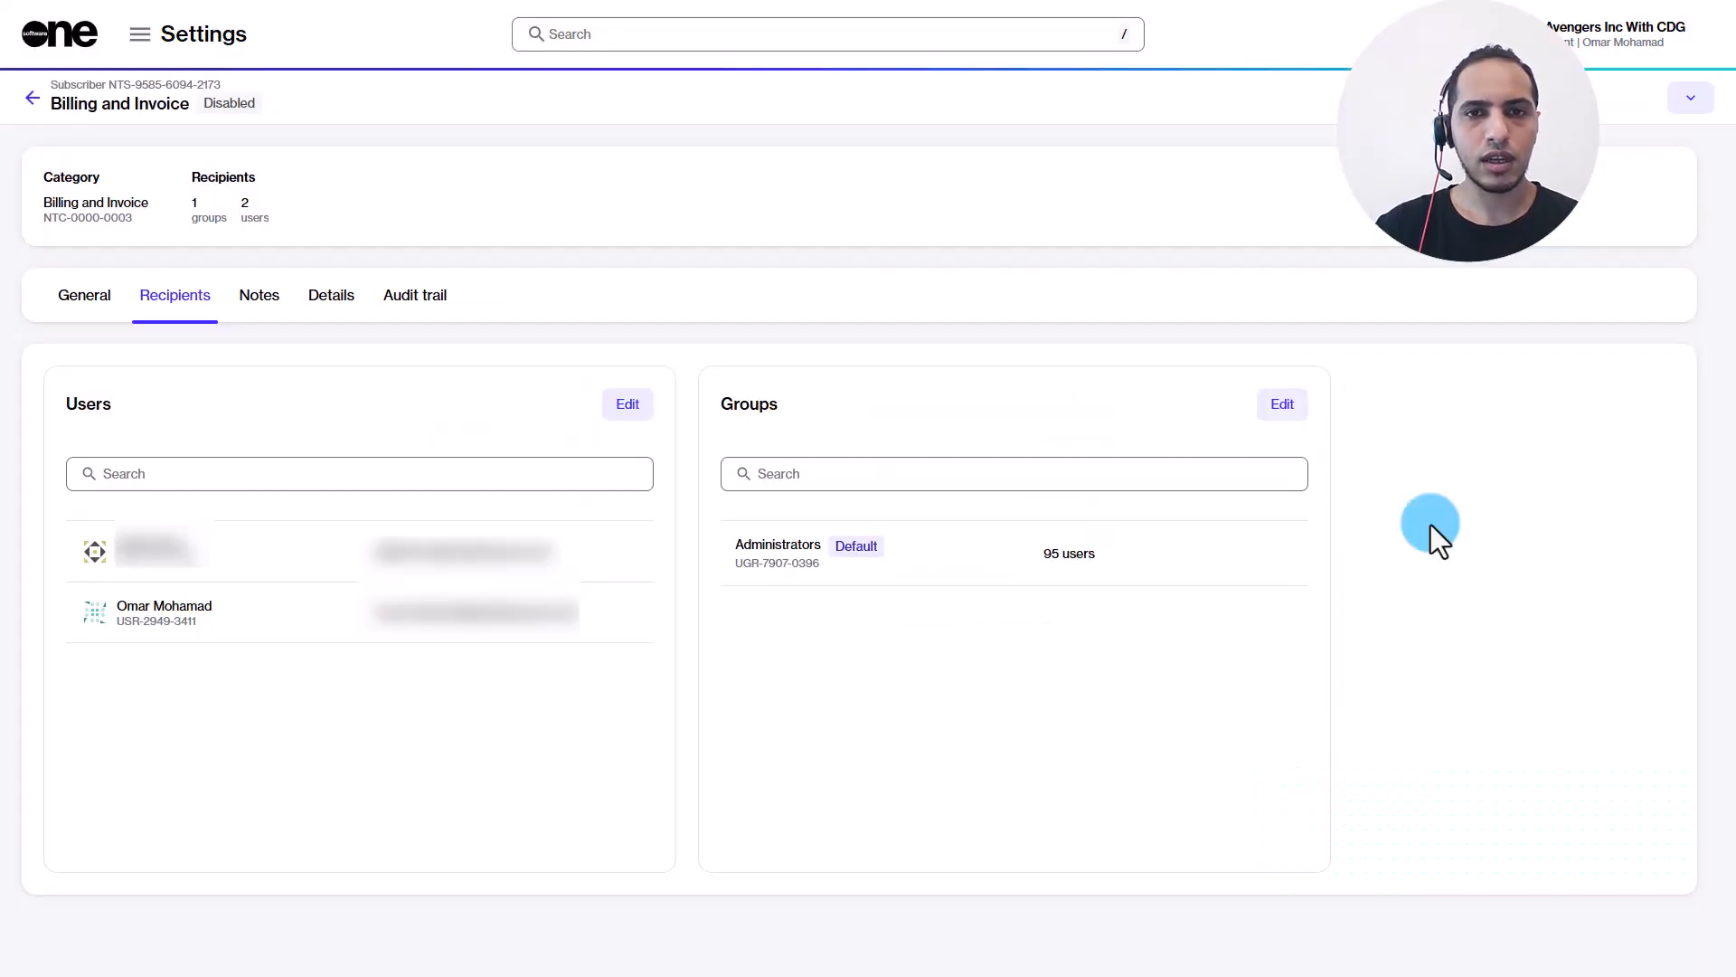
# Step: Go to the signed-in user's own profile and open its notification preferences for editing
pyautogui.click(1614, 34)
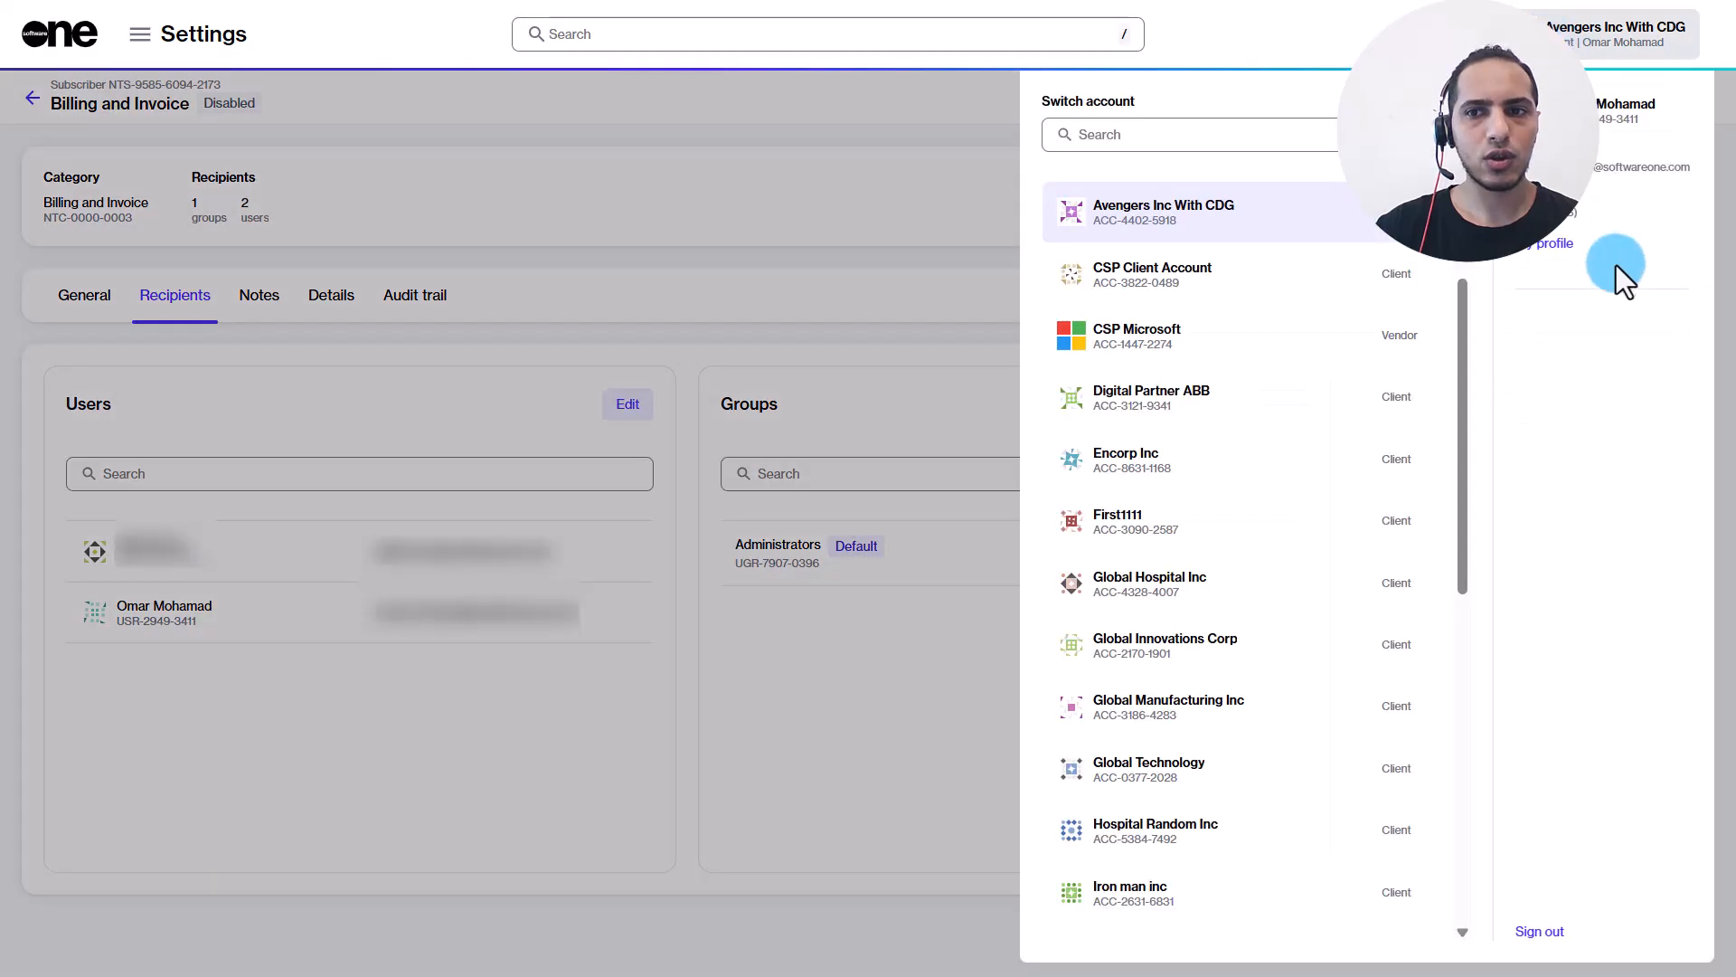
pyautogui.click(1554, 246)
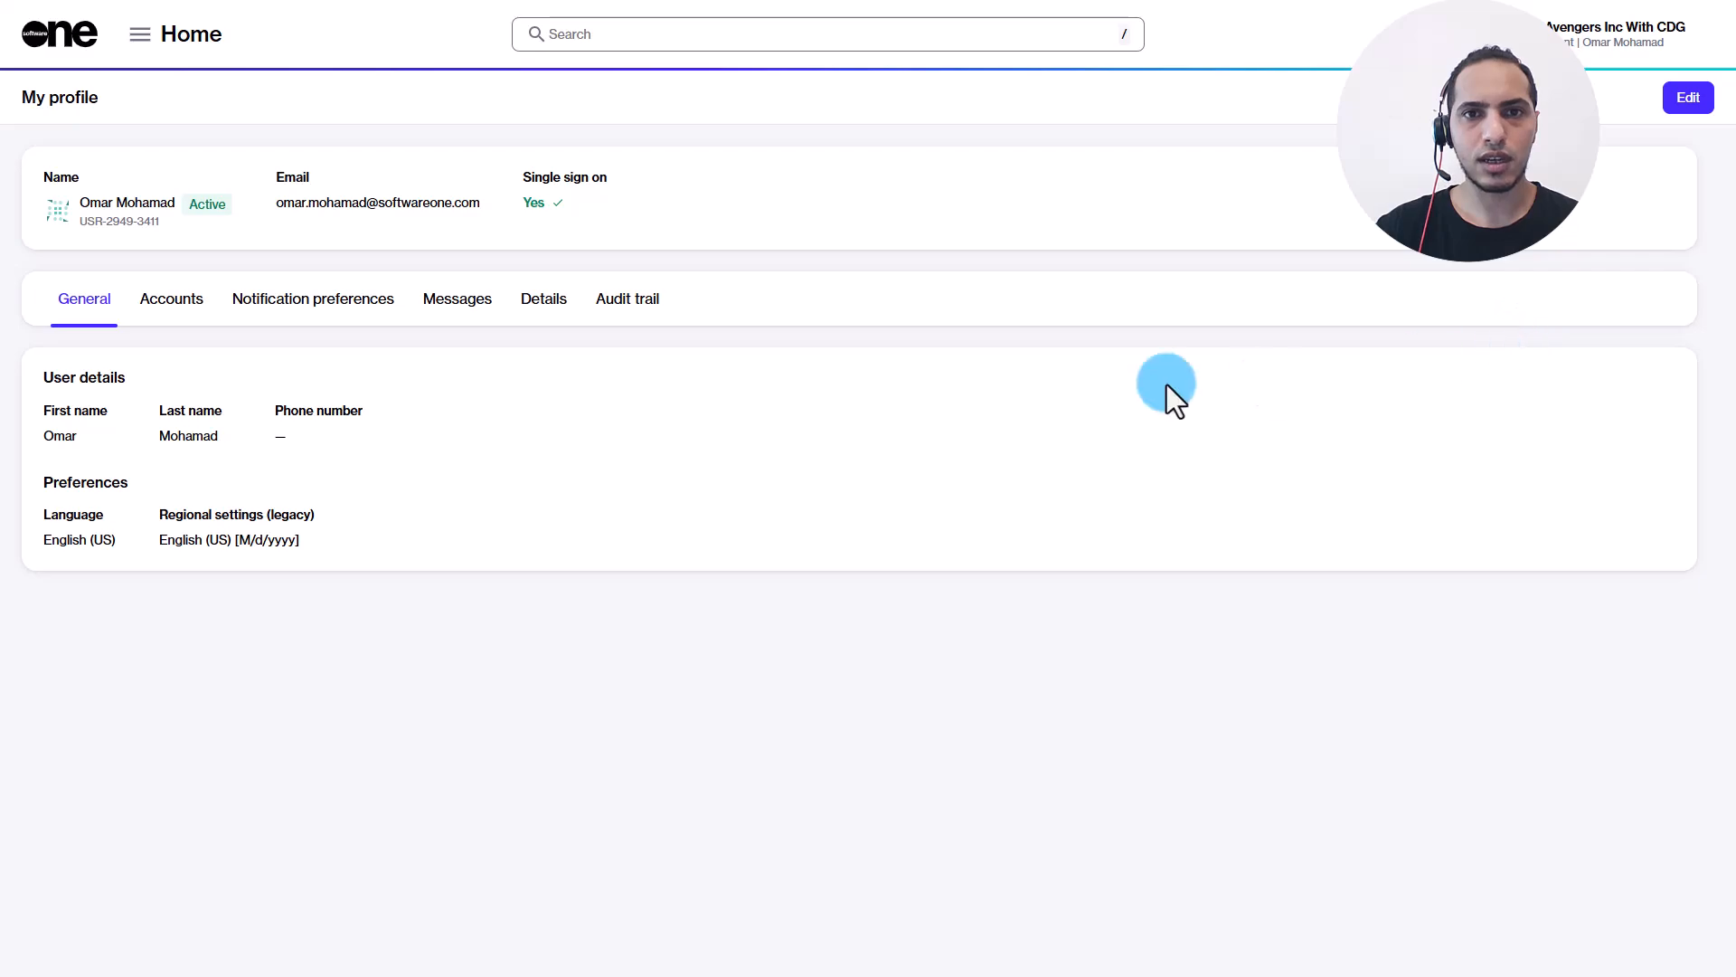
pyautogui.click(318, 308)
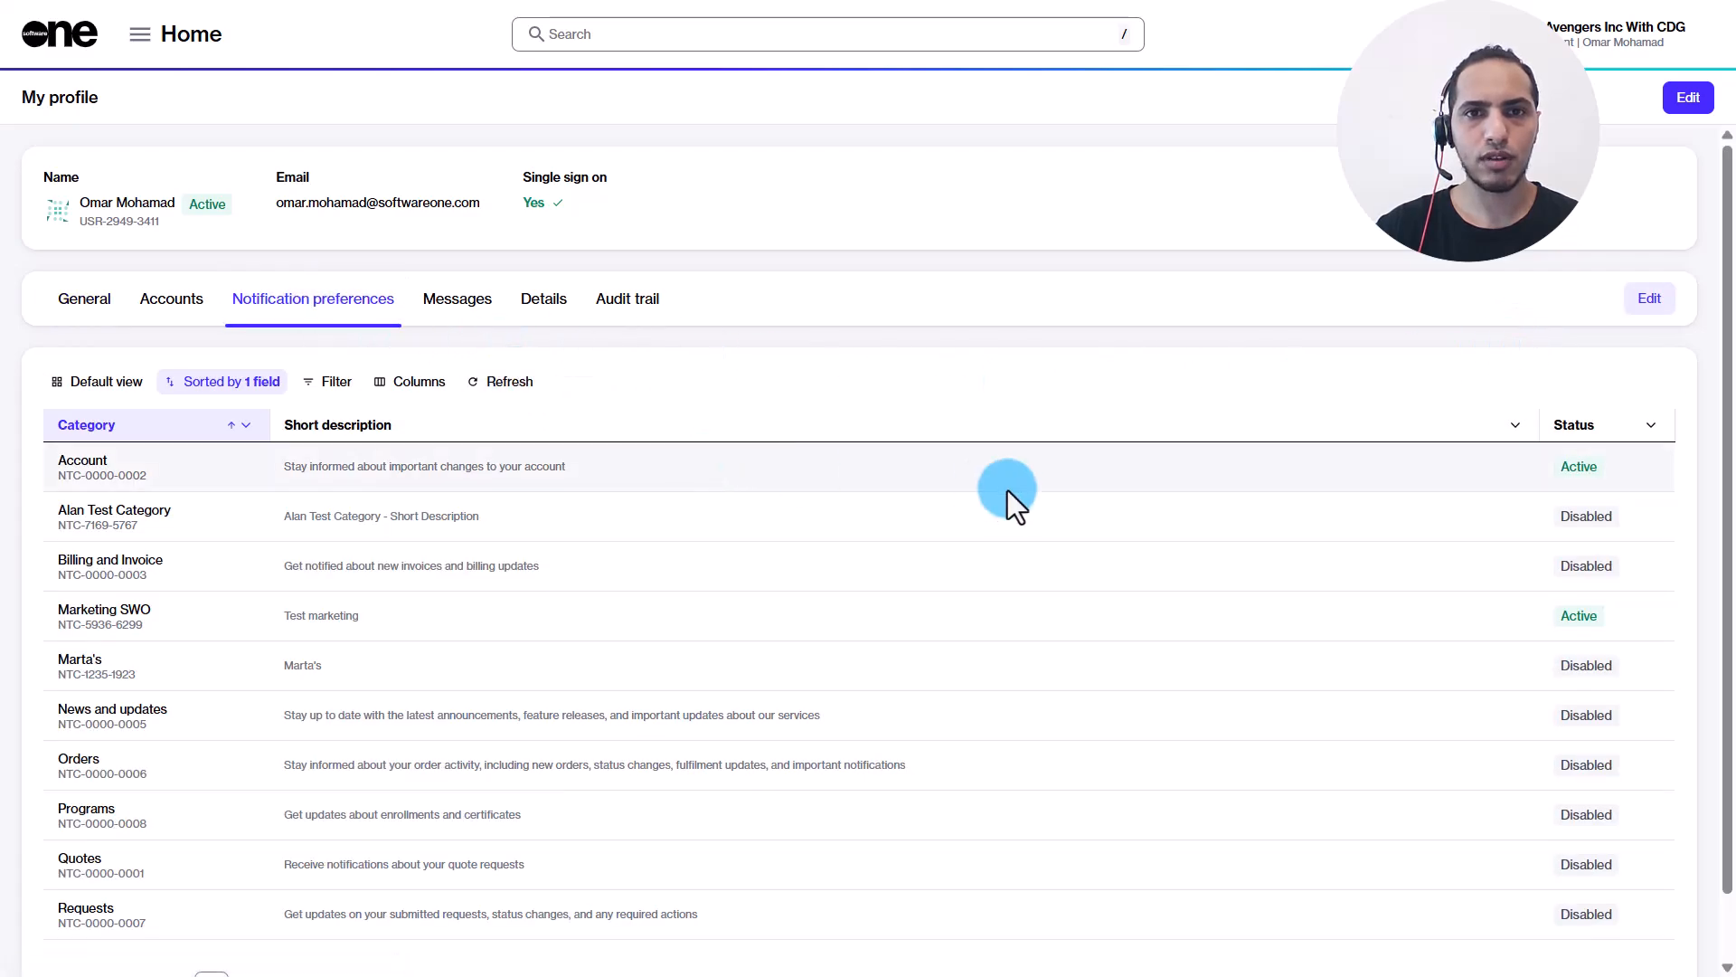
pyautogui.click(1650, 300)
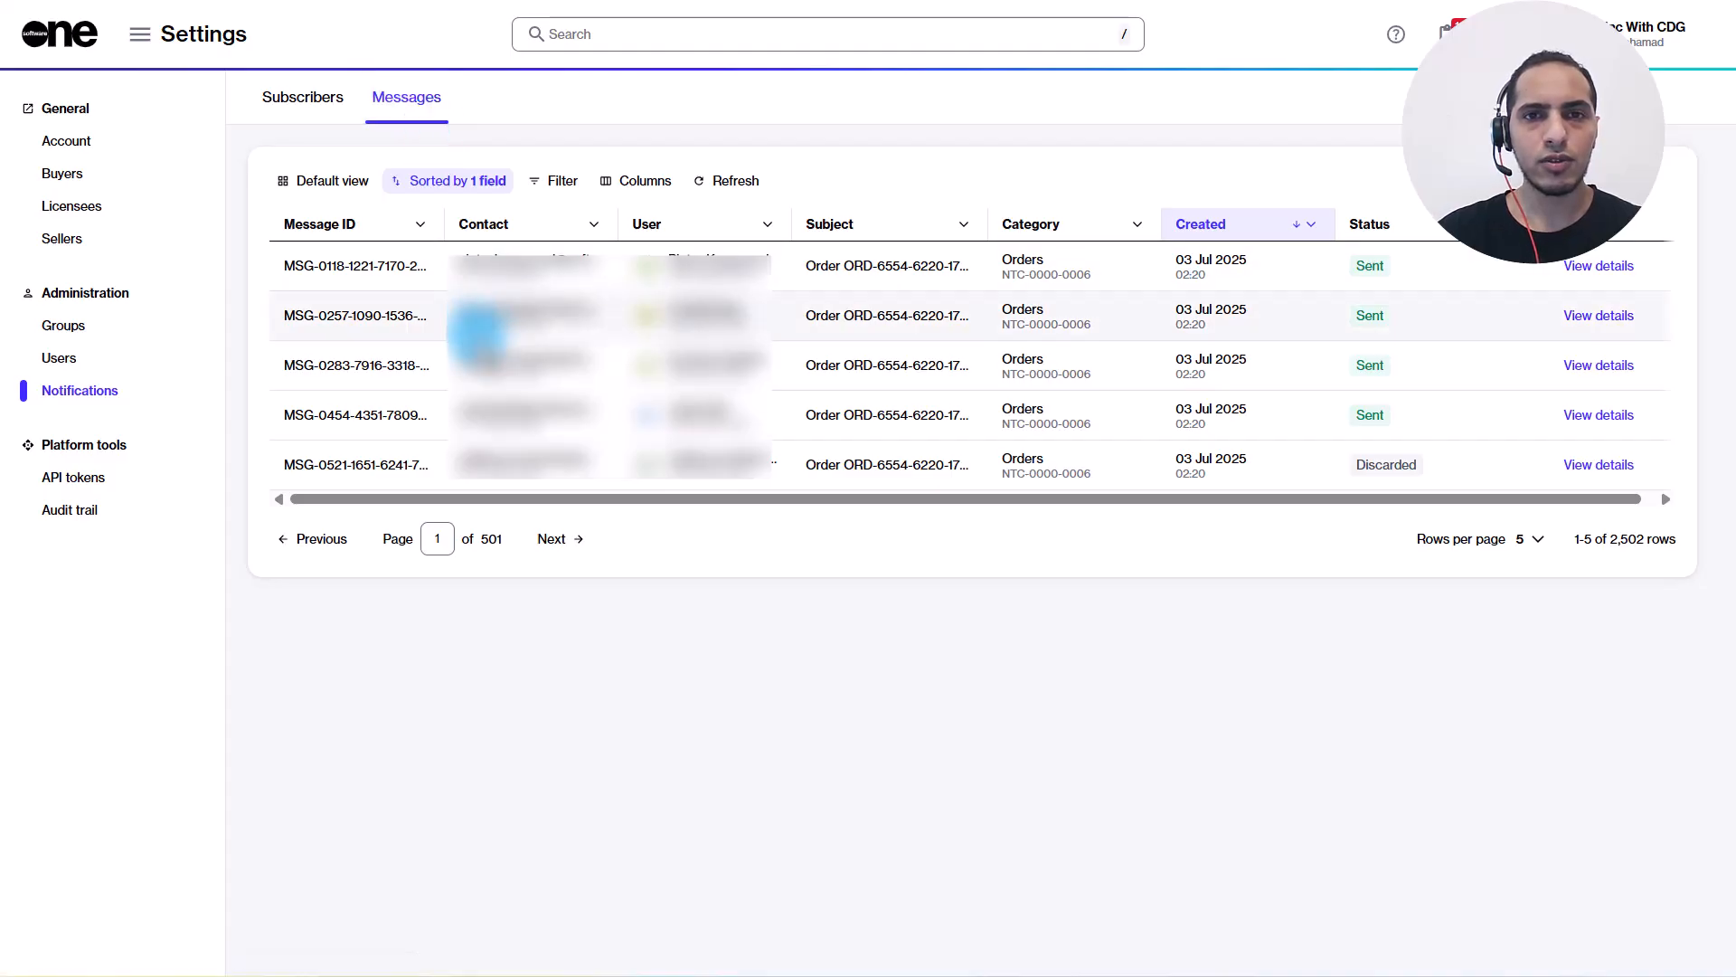
# Step: View the details of the first listed notification message
pyautogui.click(1599, 266)
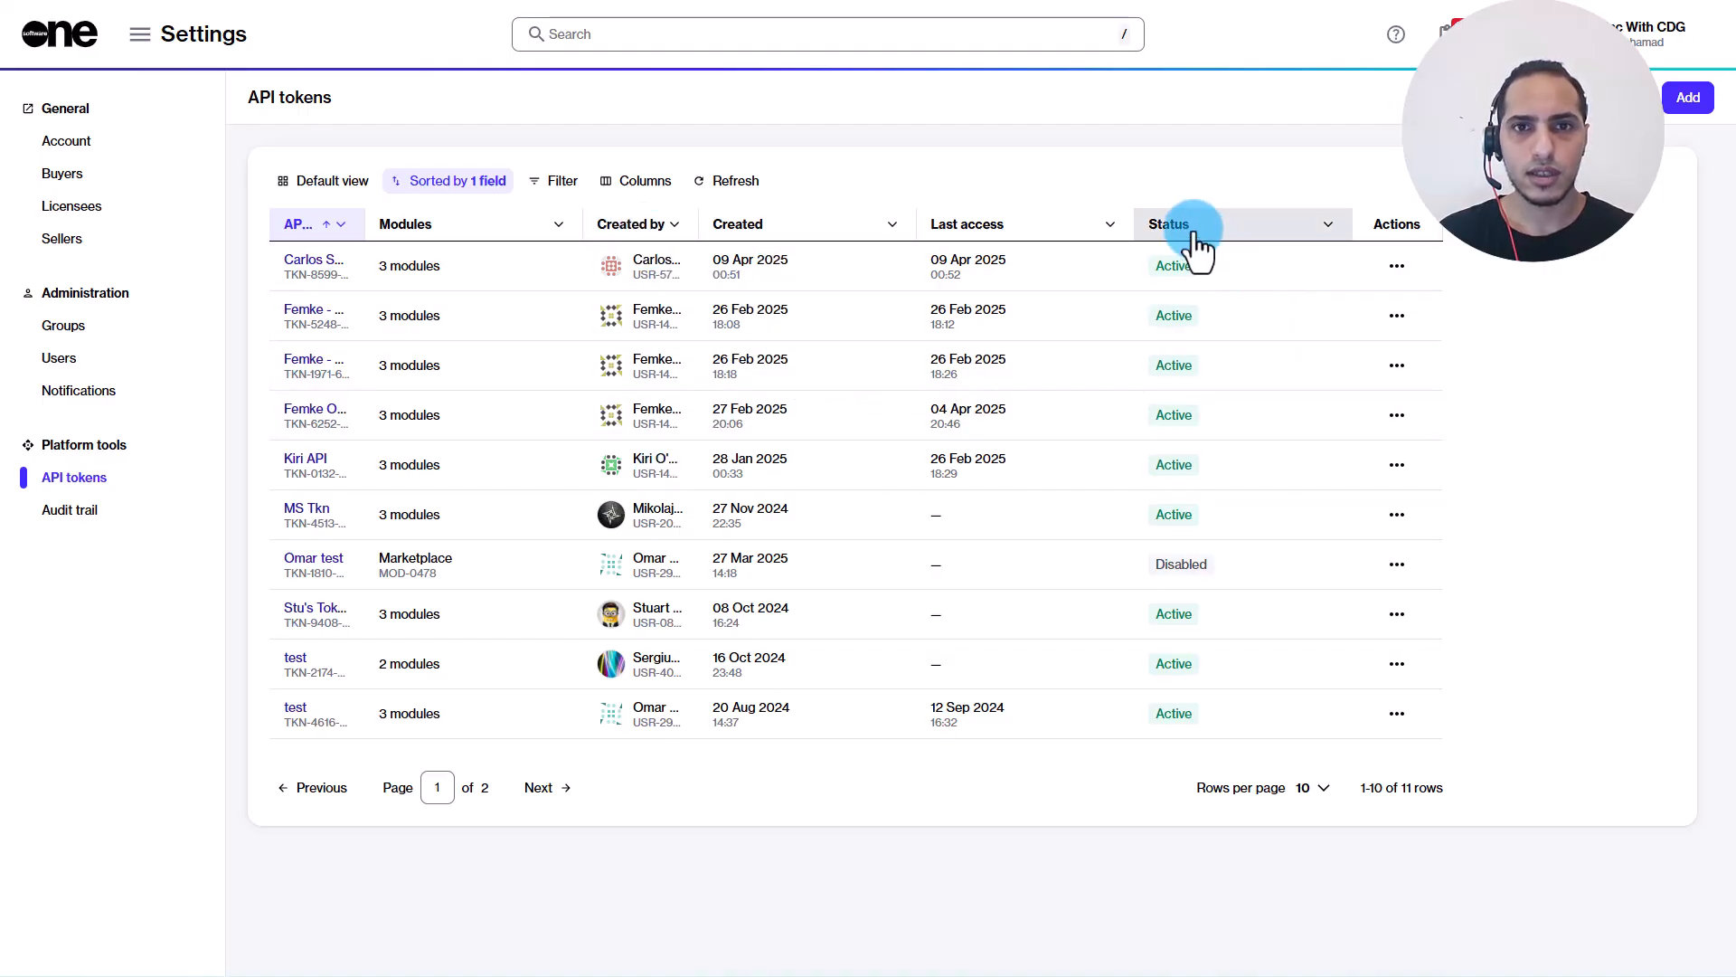
# Step: Check the actions available for the disabled API token and for the active MS Tkn token
pyautogui.click(1398, 564)
pyautogui.click(1397, 516)
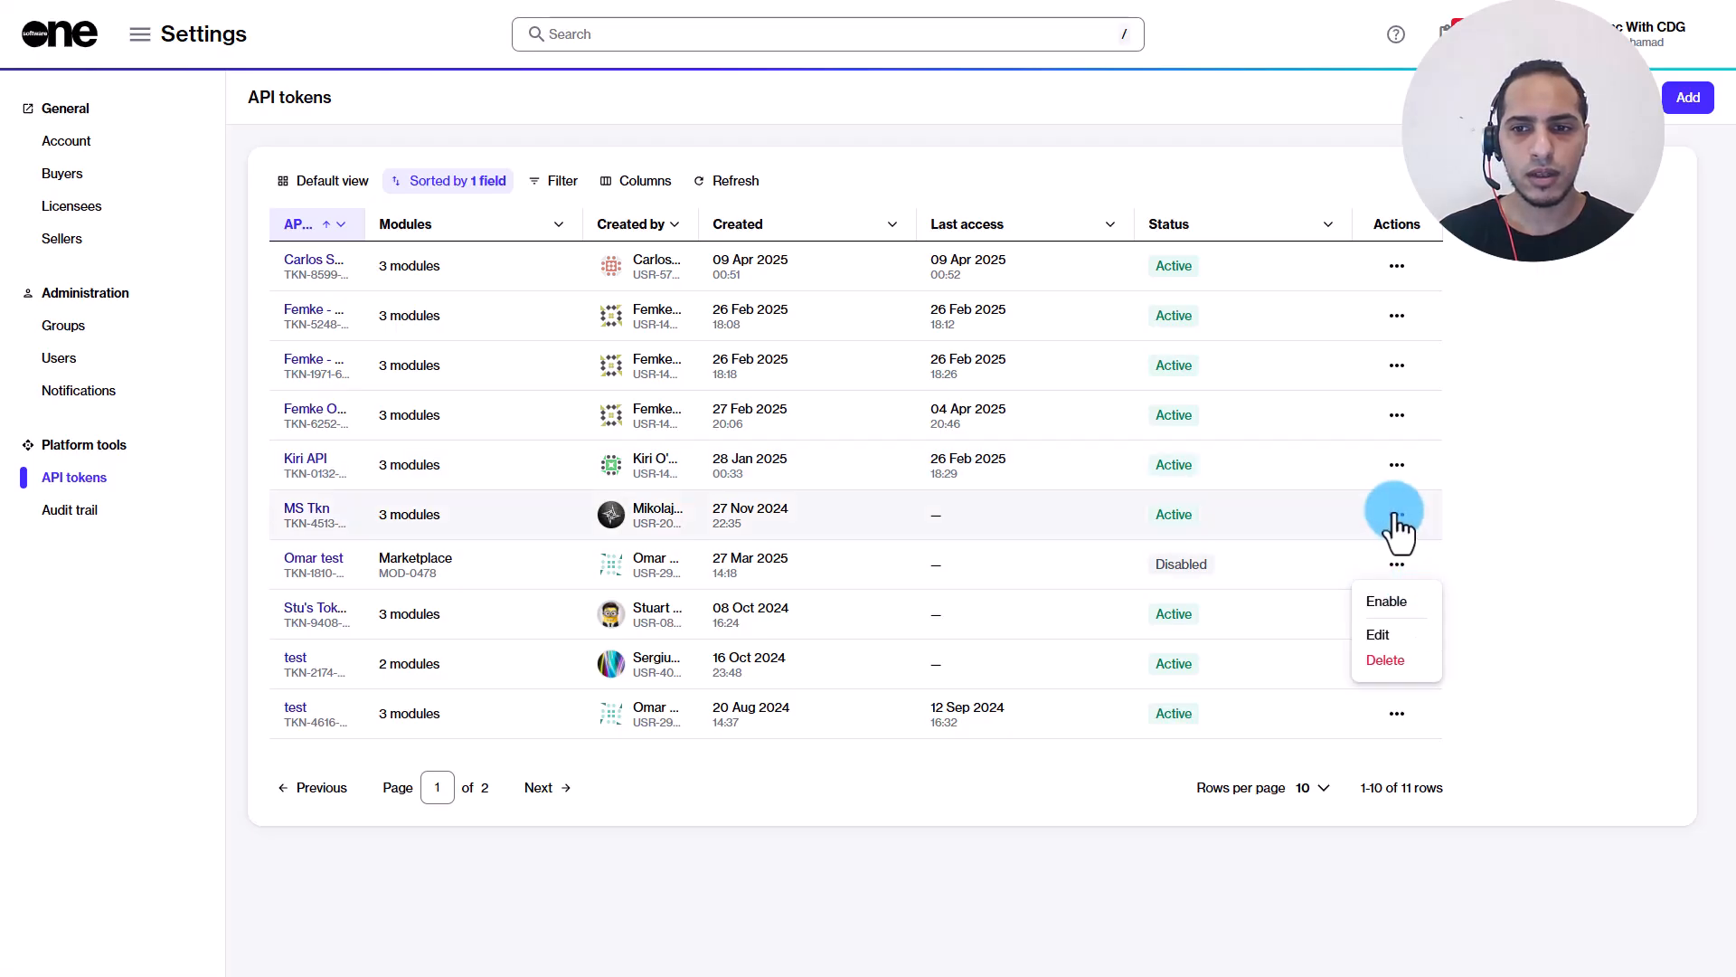
pyautogui.click(1394, 585)
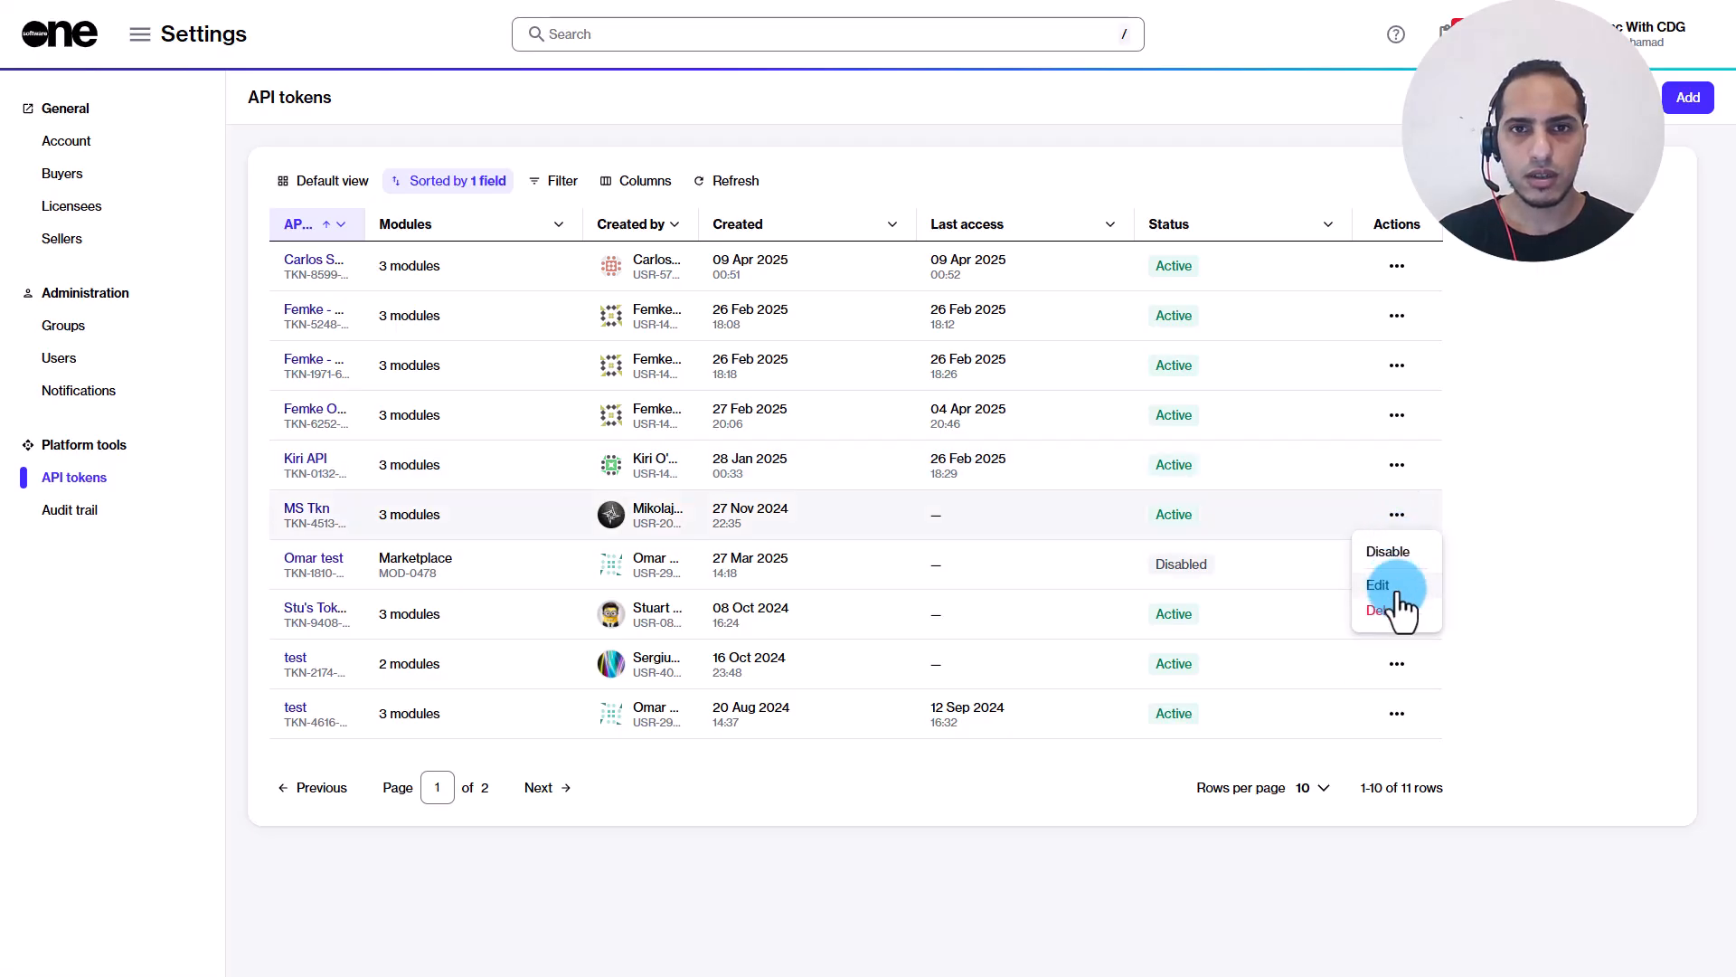
# Step: Open the audit trail and examine the objects and actors of the order events
pyautogui.click(77, 509)
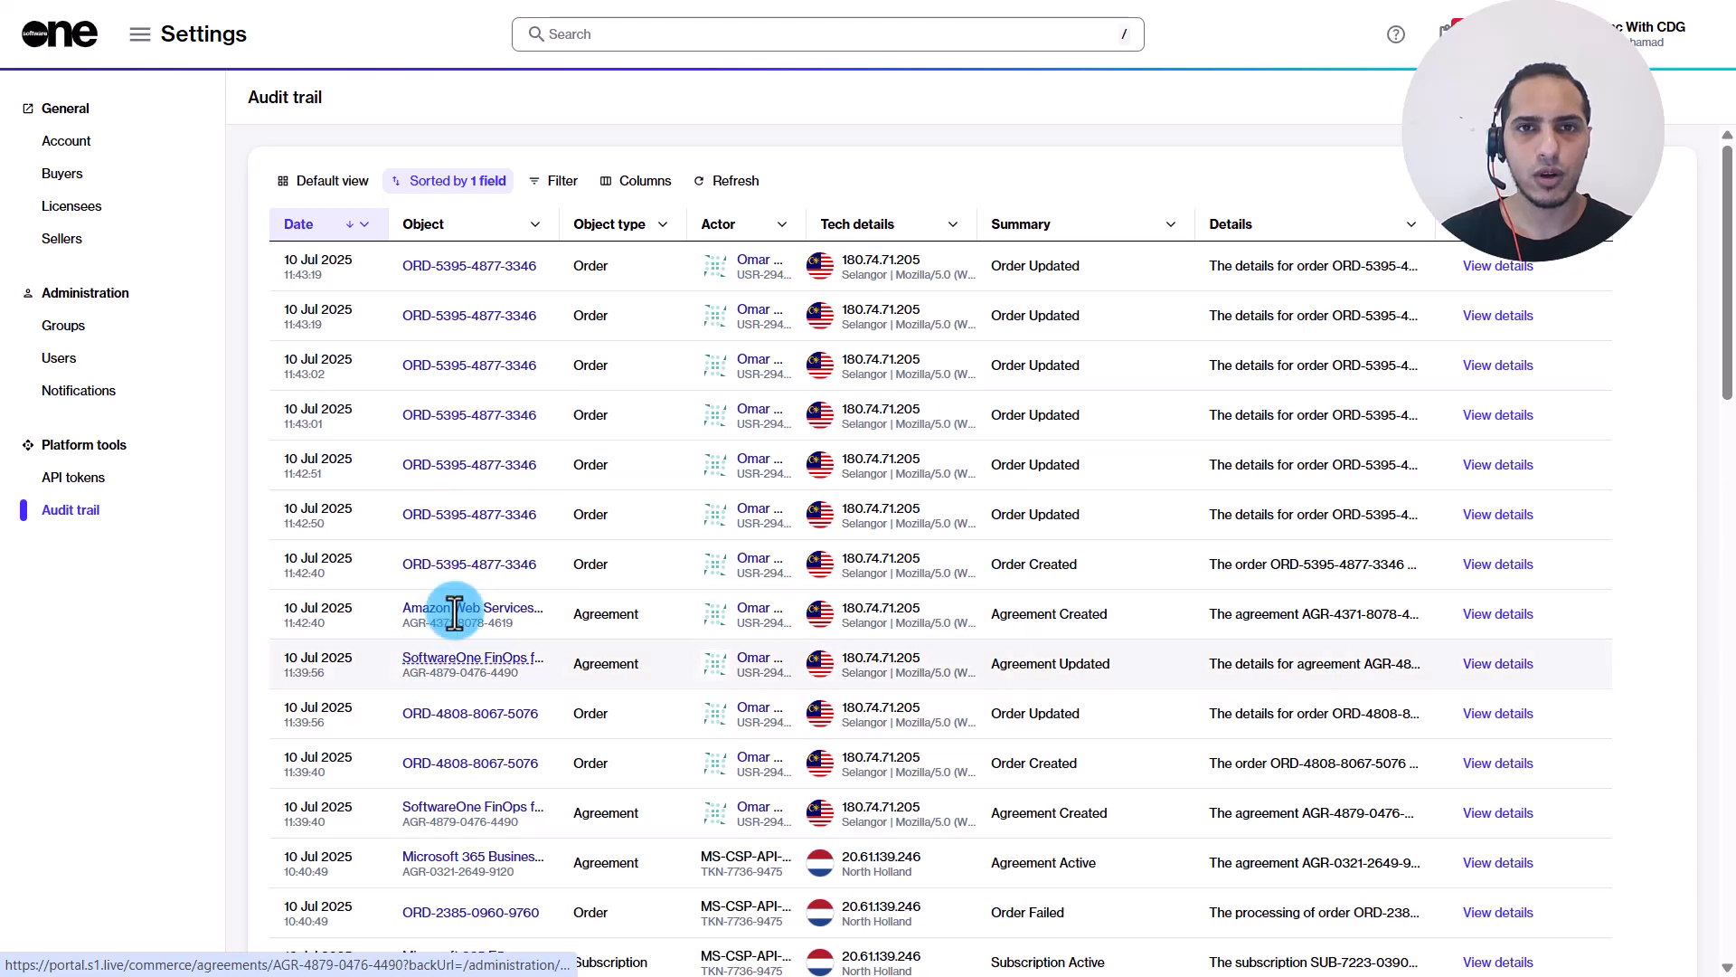
pyautogui.click(501, 439)
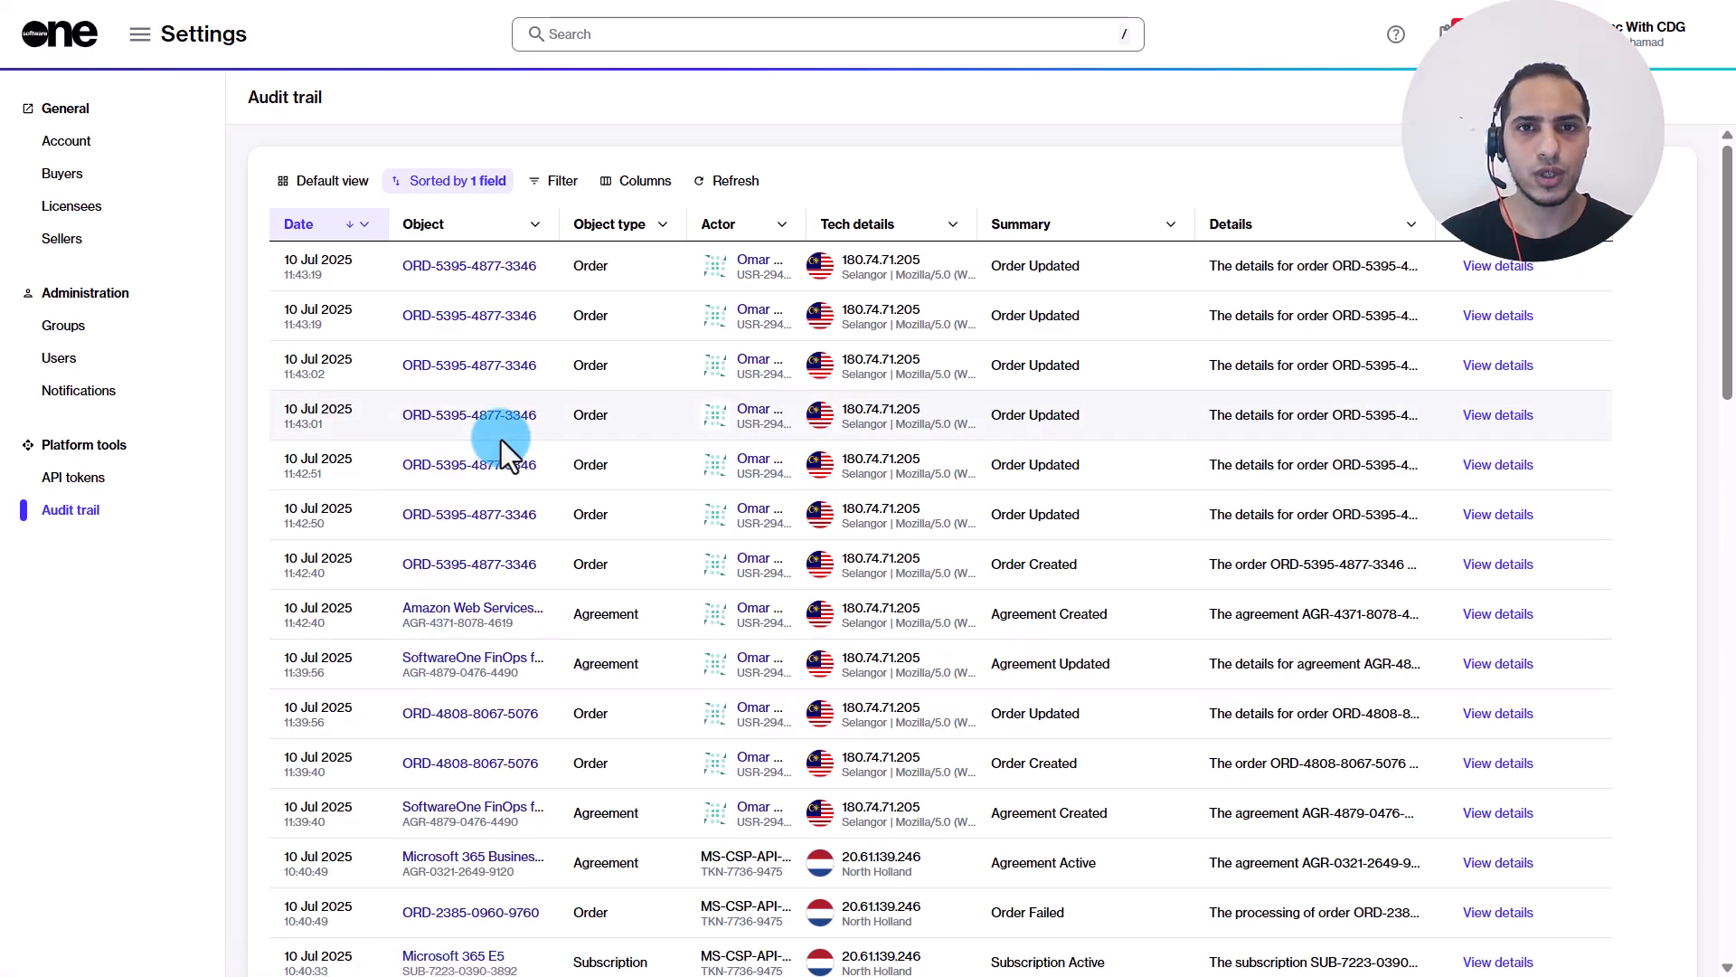
pyautogui.click(754, 480)
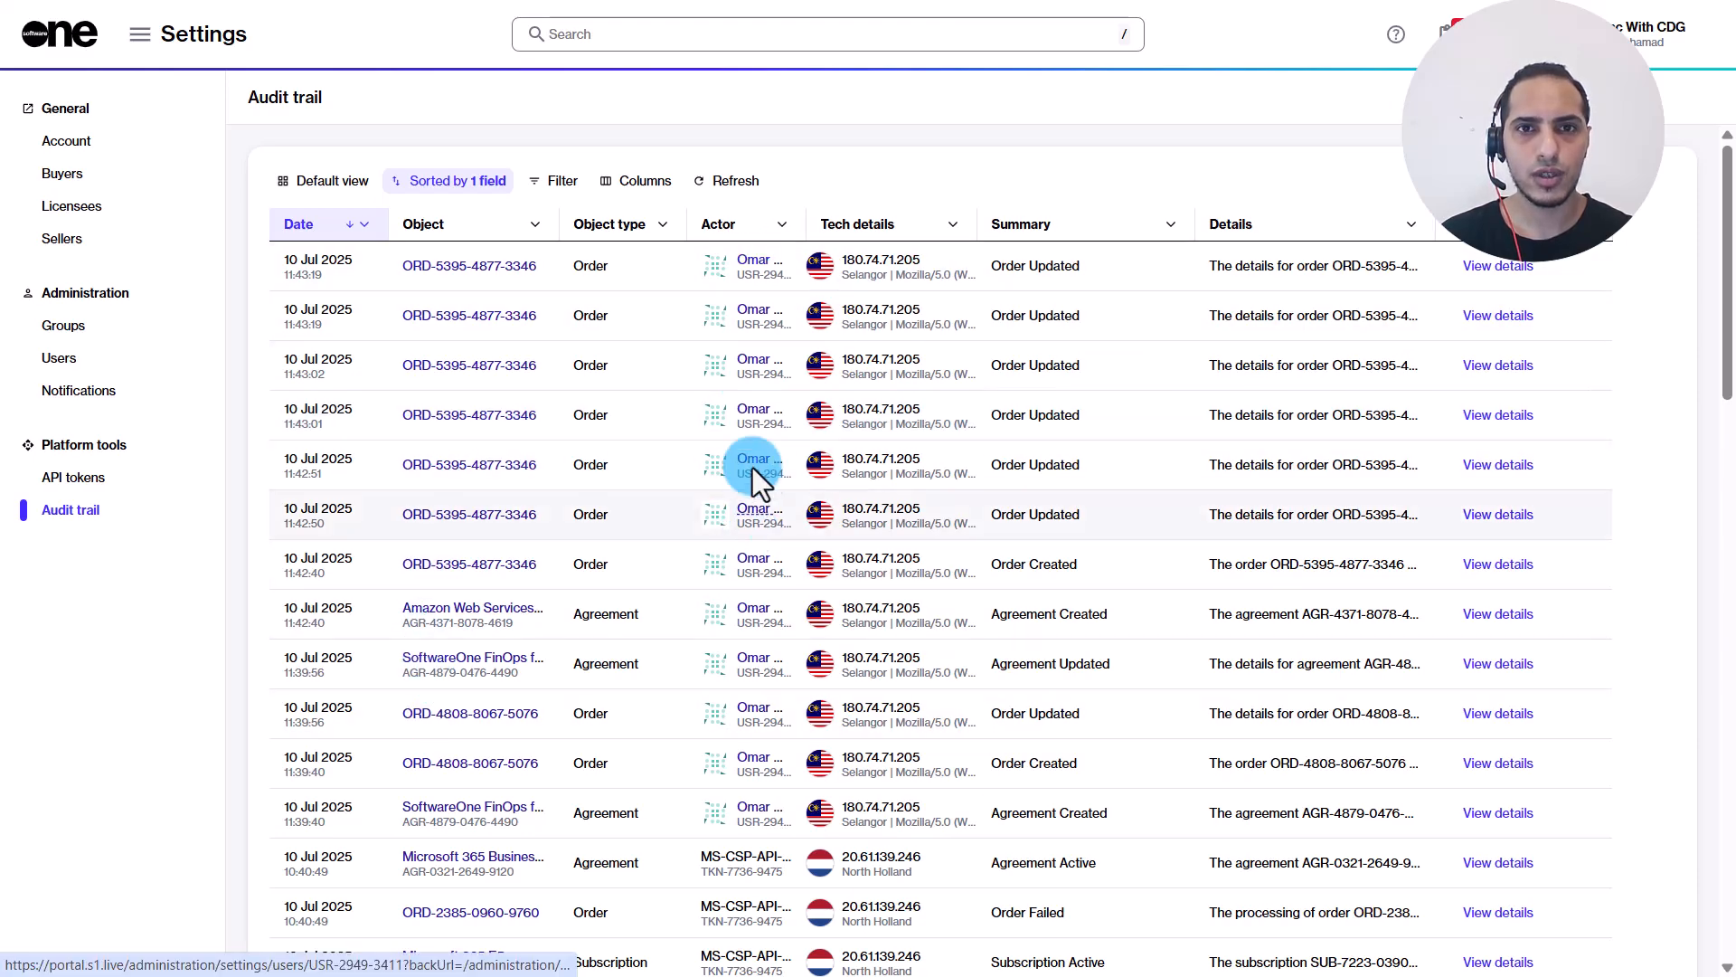